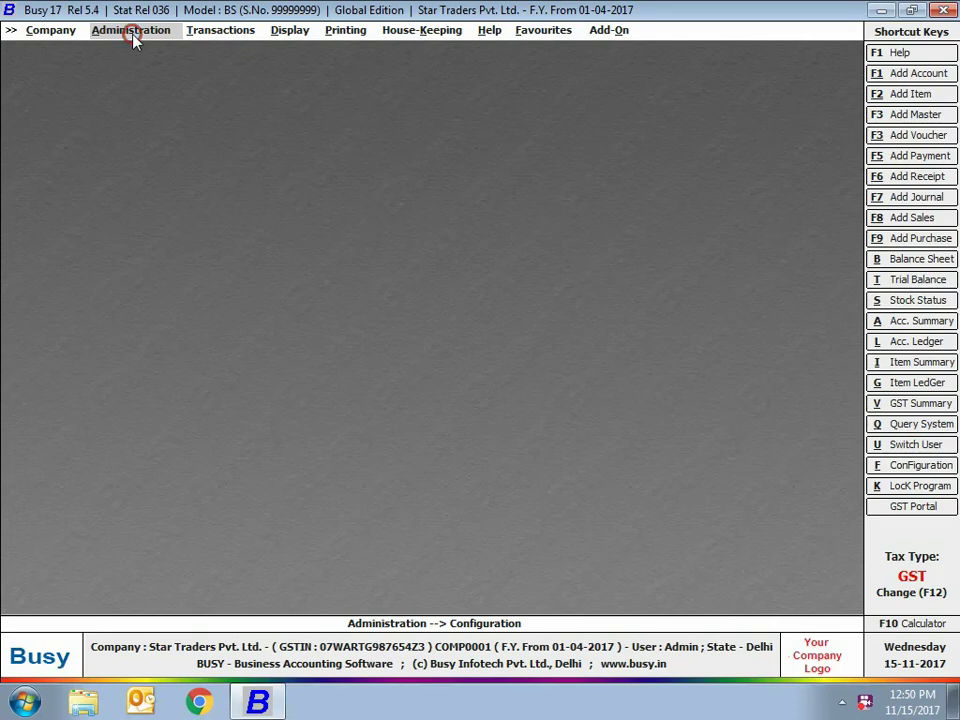
Step: Go to Administration > Configuration > Features / Options and move down to the Inventory choice
left_click(132, 34)
left_click(128, 65)
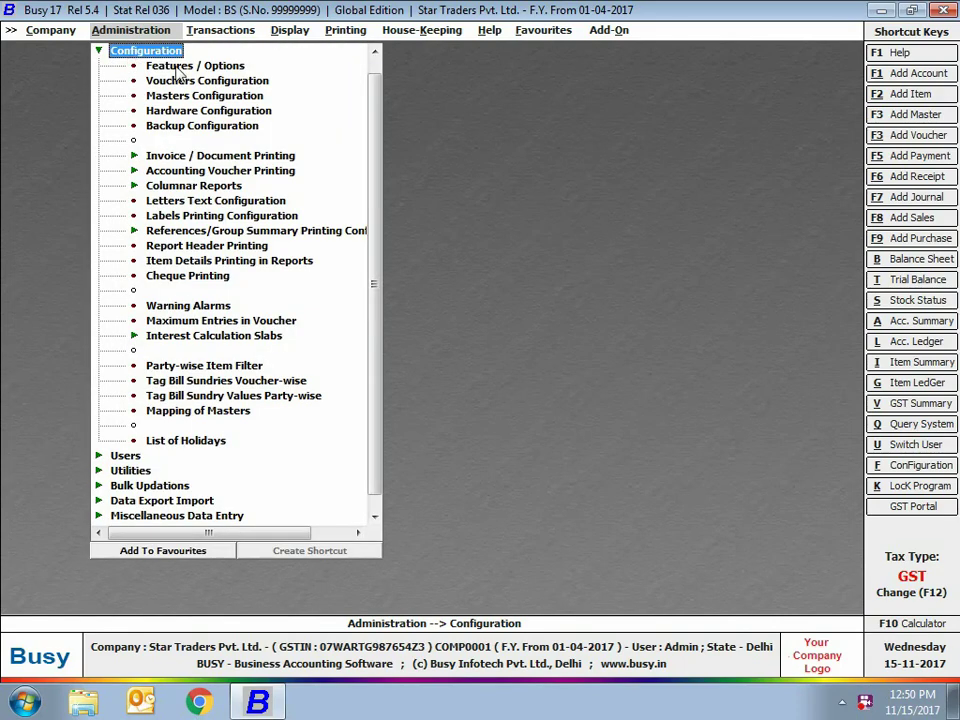
left_click(175, 65)
key("Down")
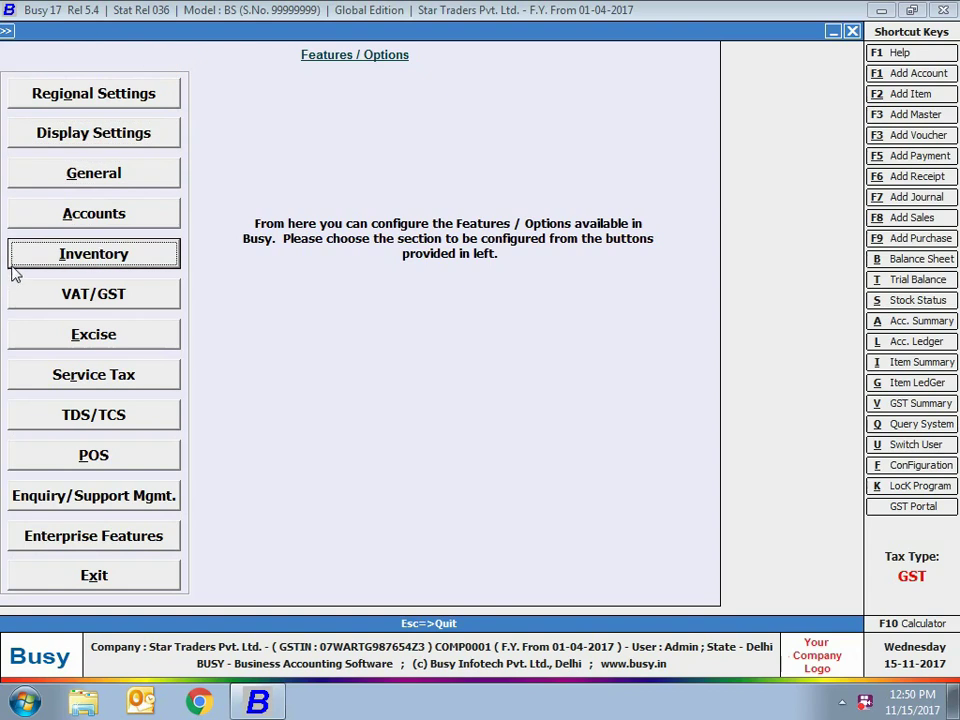
Step: Open the Inventory section of Features / Options and advance to the next field
left_click(107, 255)
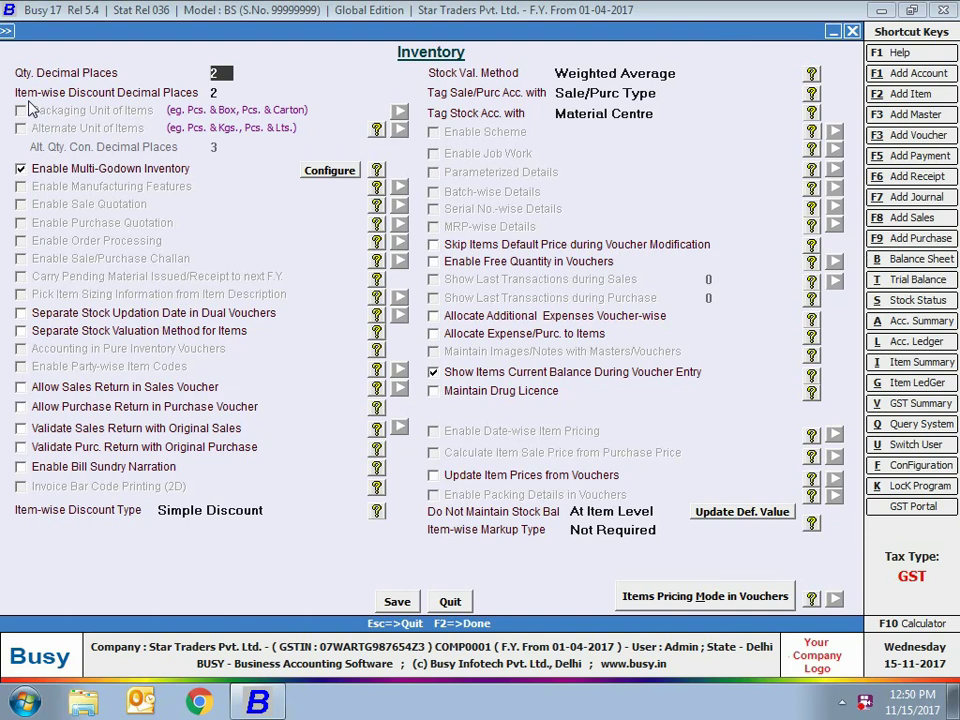
key("Return")
left_click(329, 170)
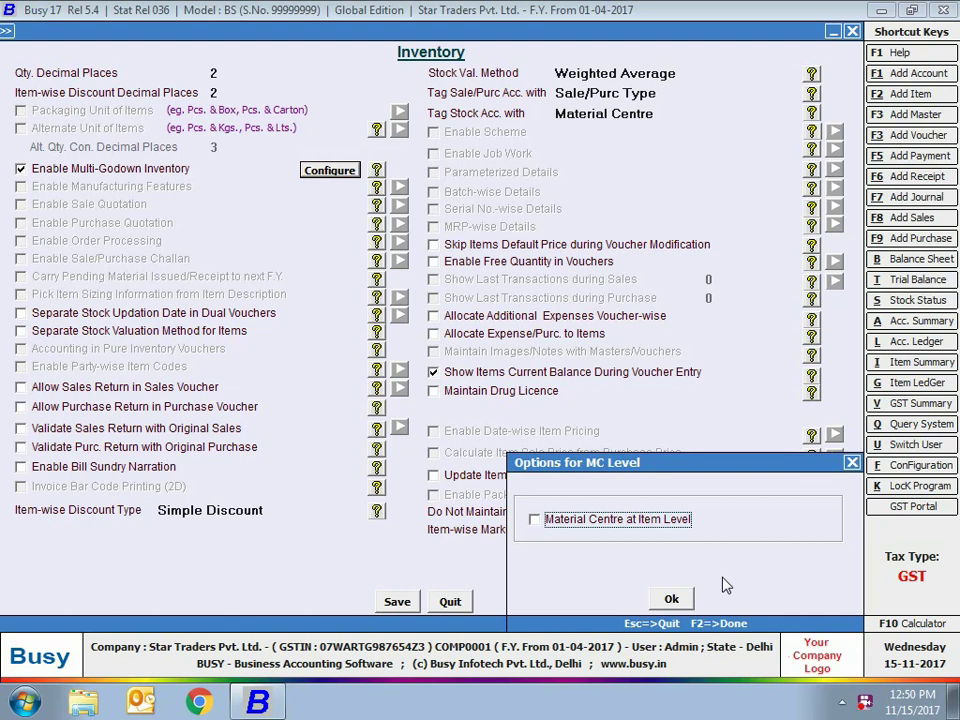
left_click(667, 520)
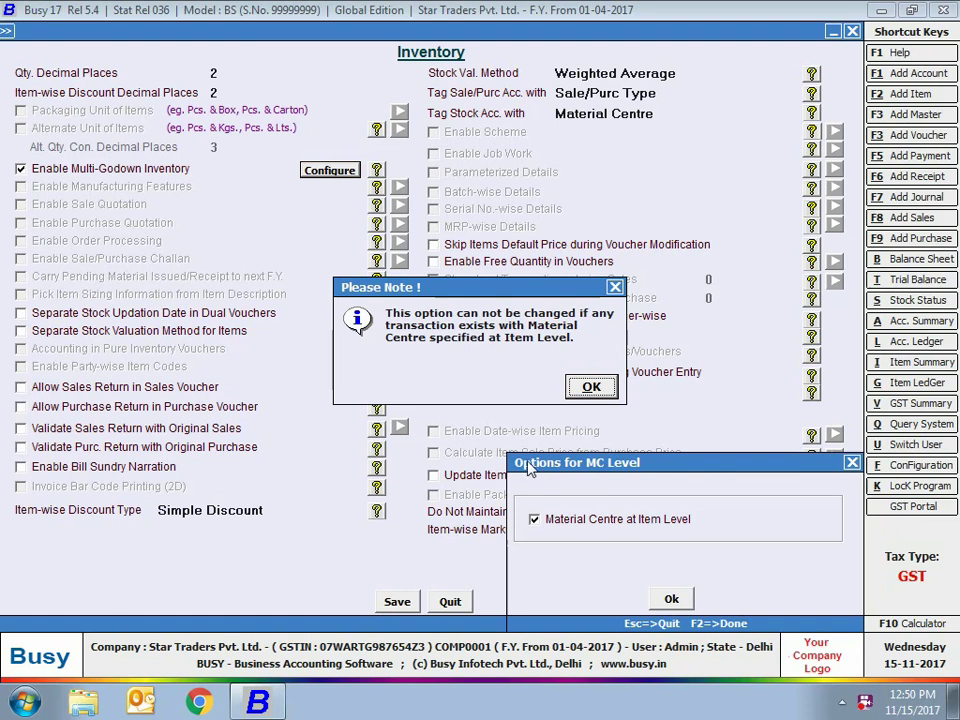
left_click(591, 387)
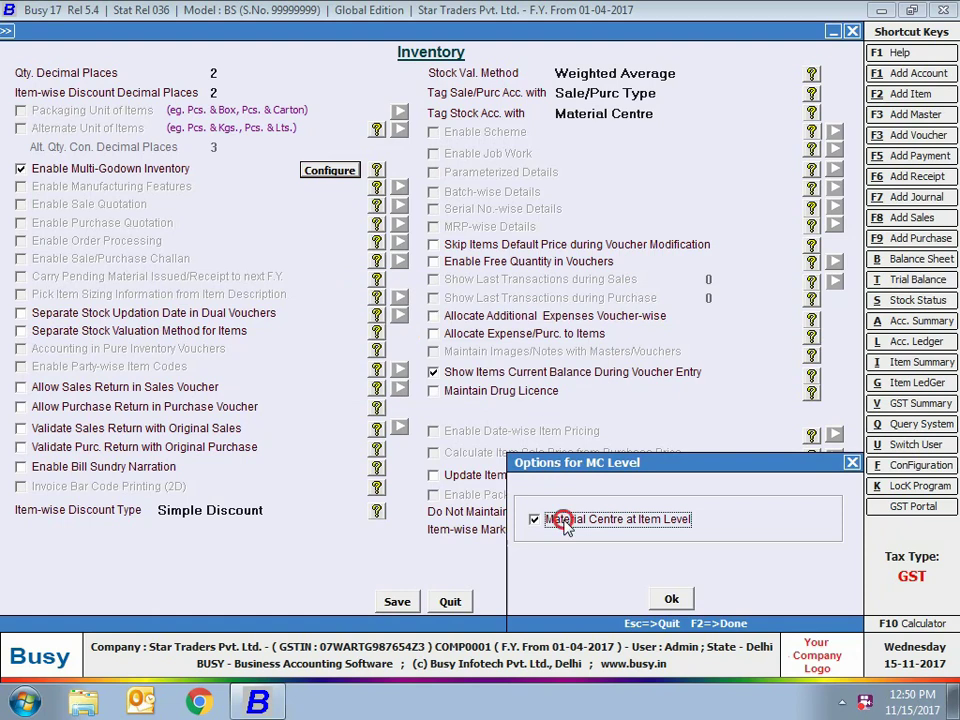
left_click(553, 519)
left_click(671, 599)
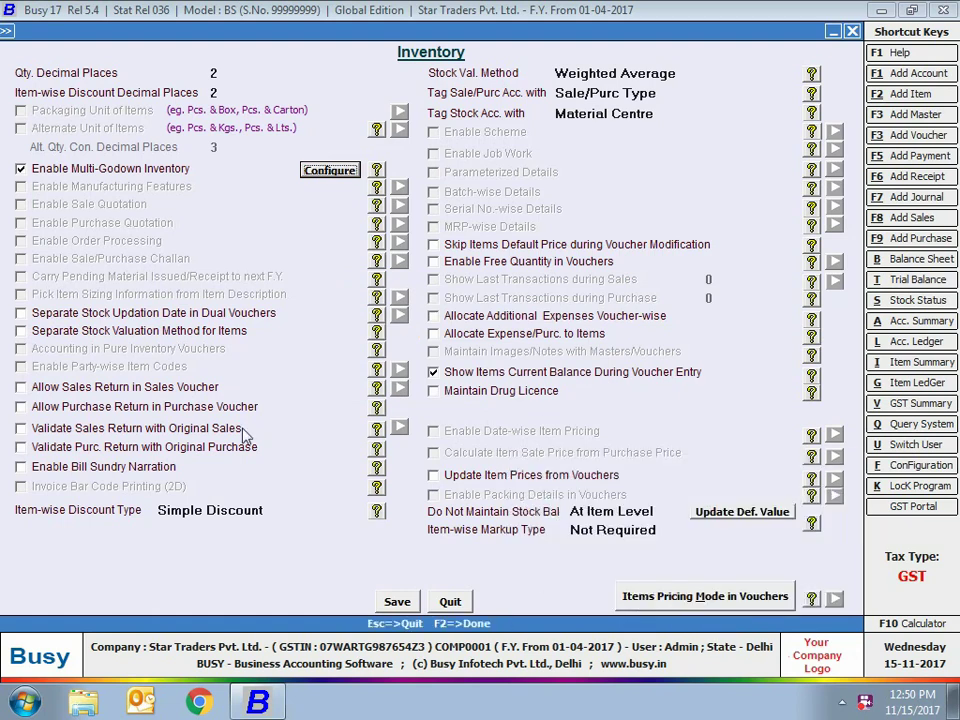
Step: Turn on Separate Stock Updation Date in Dual Vouchers, leaving Separate Stock Valuation Method off
left_click(129, 312)
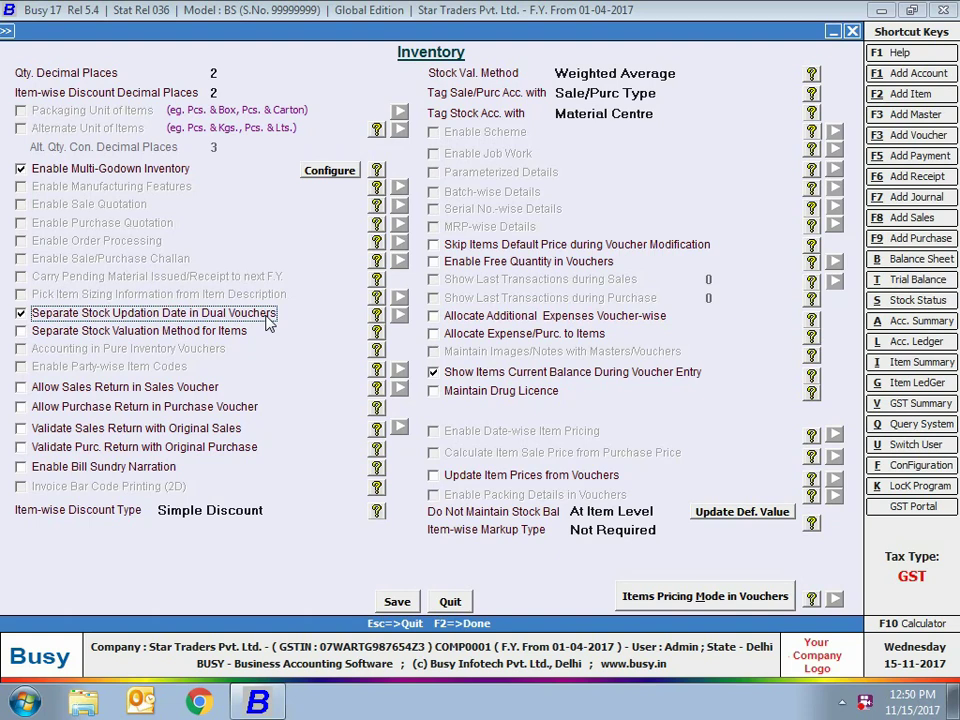
left_click(189, 331)
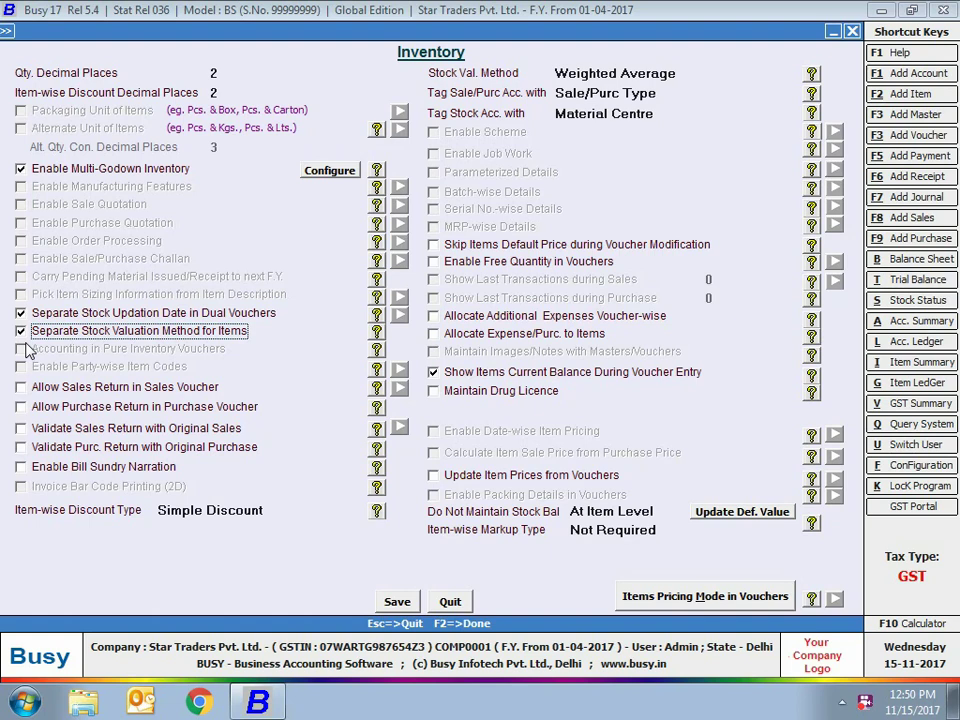
left_click(92, 330)
Step: Allow sales and purchase returns, validate both against originals, and leave Bill Sundry Narration unticked
left_click(75, 388)
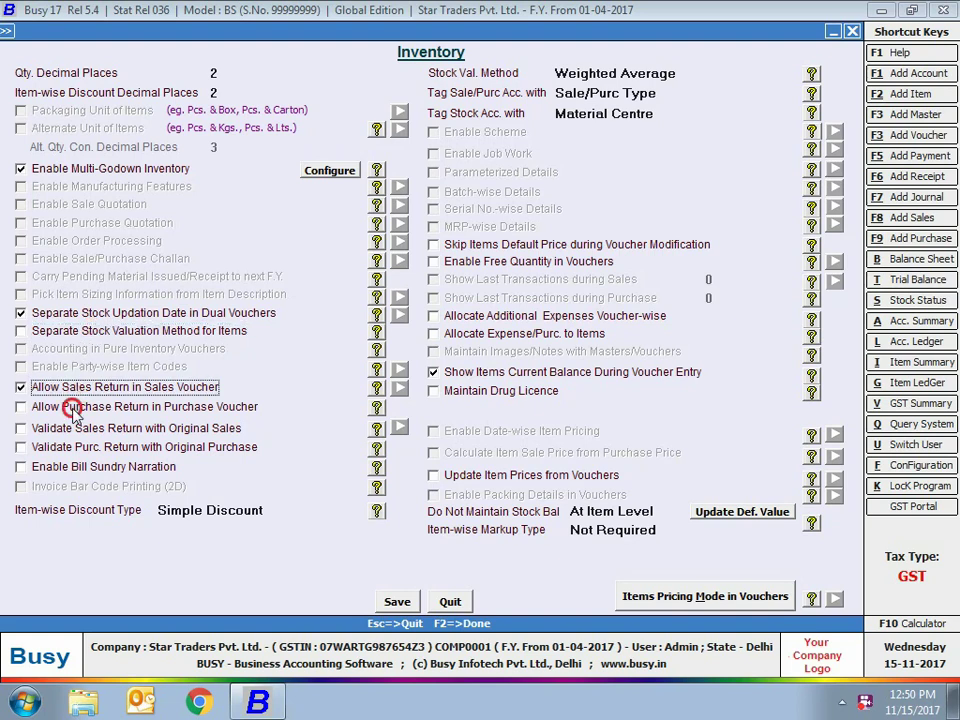
left_click(73, 410)
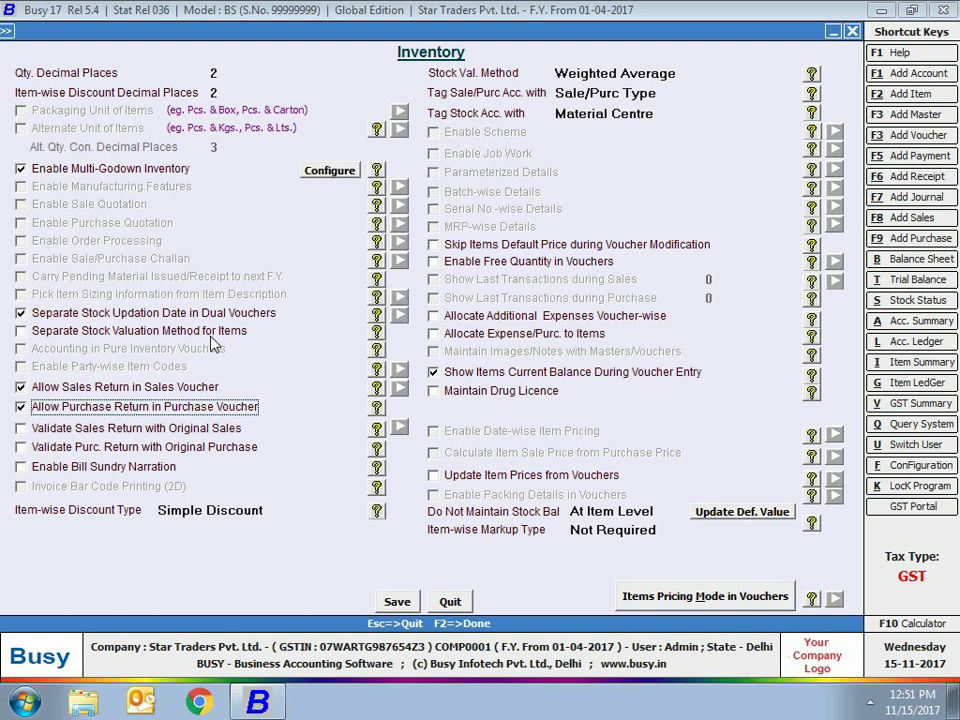
left_click(195, 429)
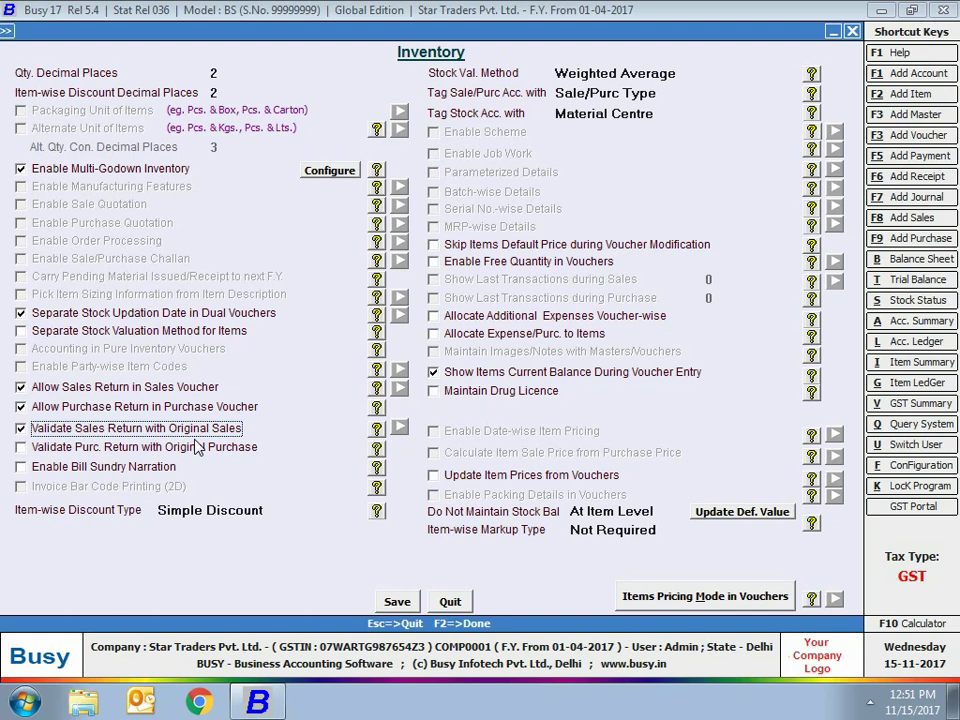
left_click(197, 449)
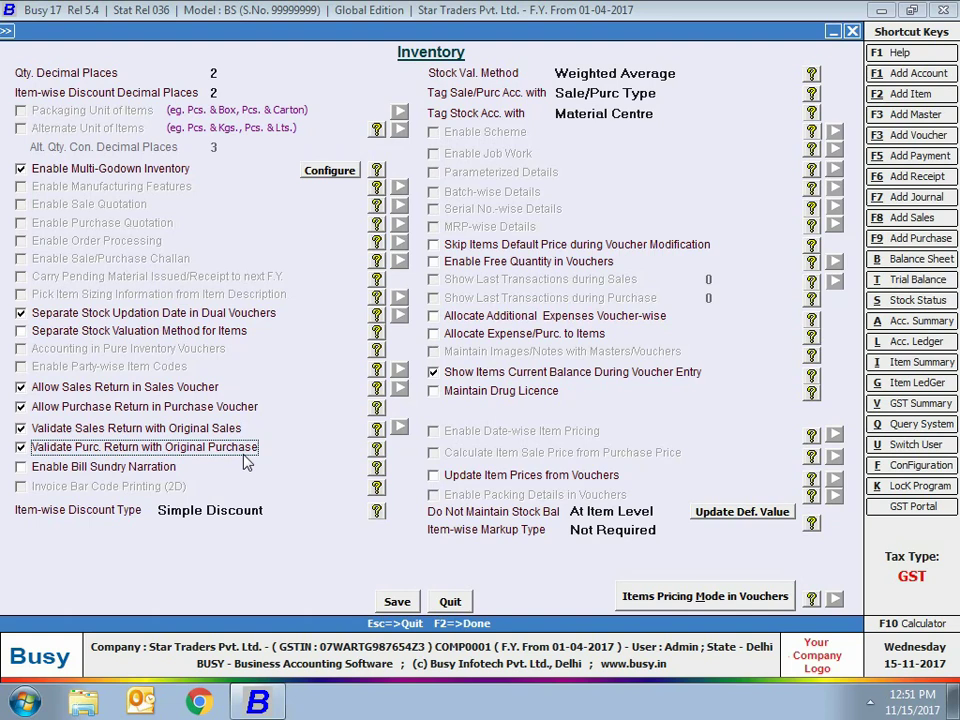
left_click(125, 467)
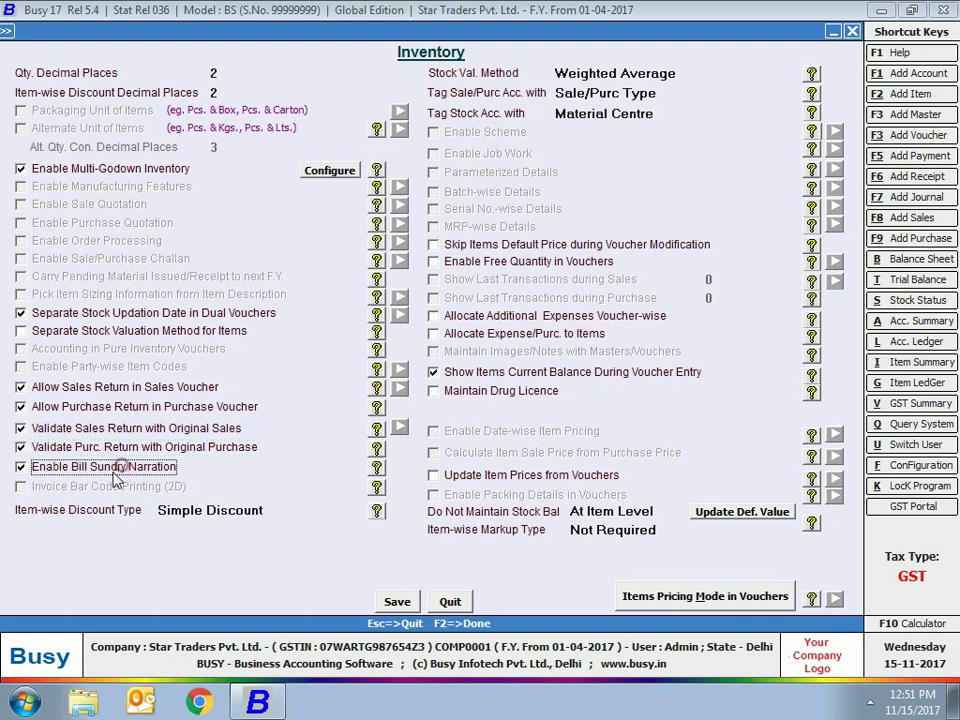
left_click(21, 467)
Step: Keep Weighted Average, Sale/Purc Type and Material Centre tagging, and tick Skip Items Default Price
left_click(615, 74)
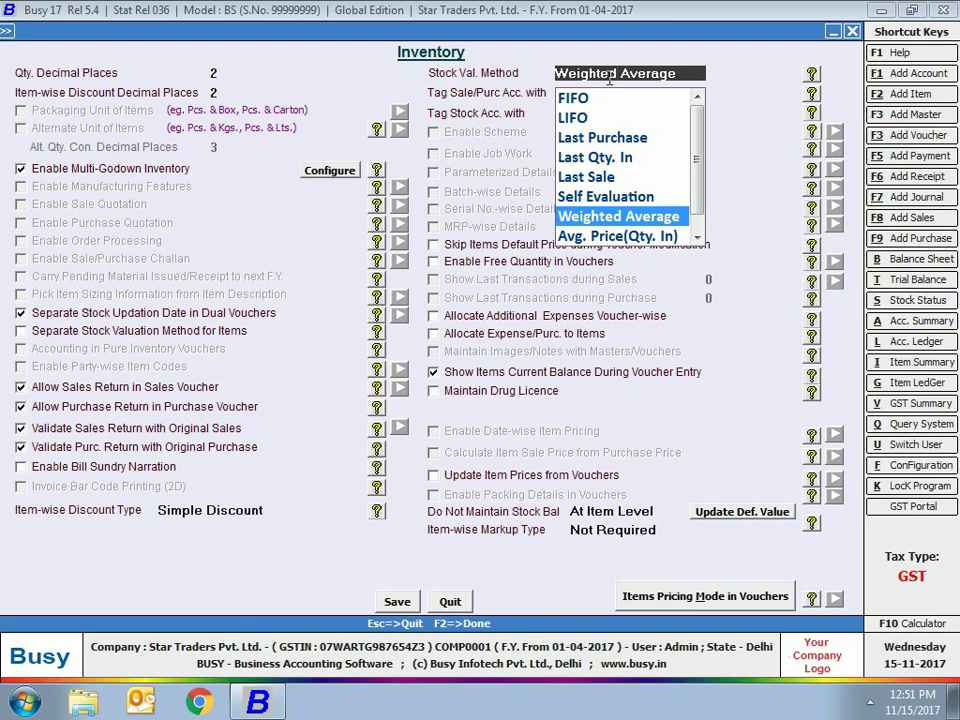
left_click(590, 216)
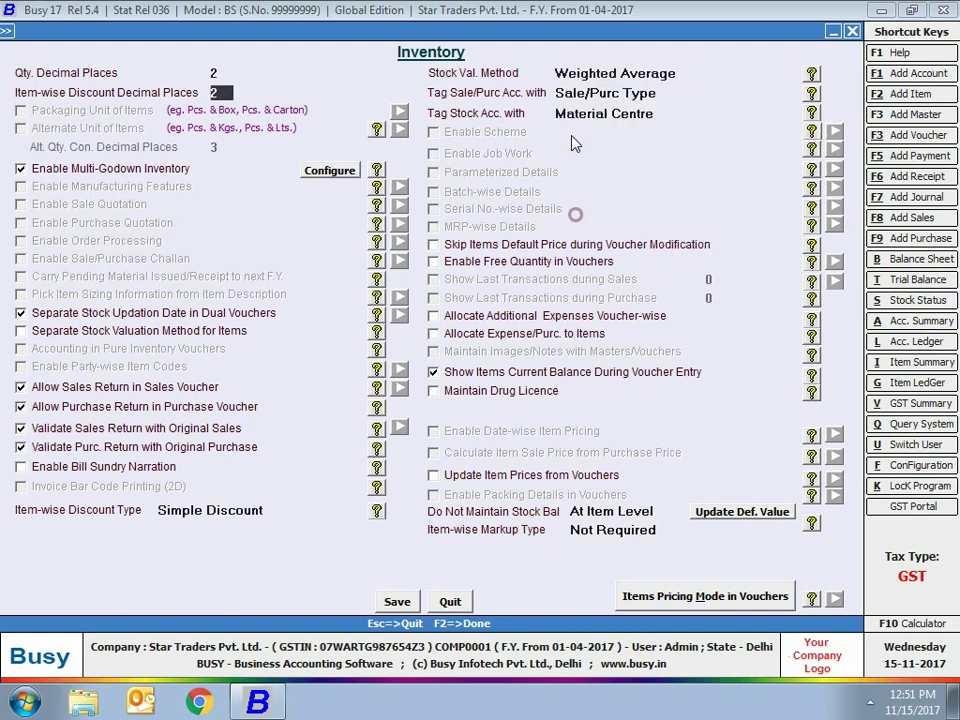
left_click(589, 93)
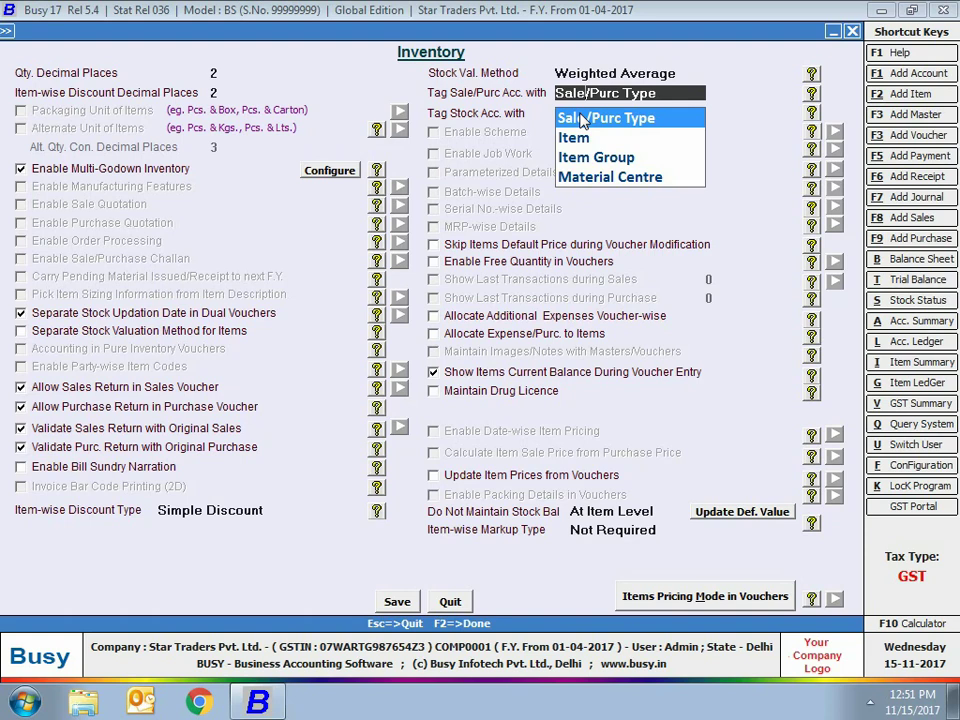
left_click(583, 120)
left_click(580, 113)
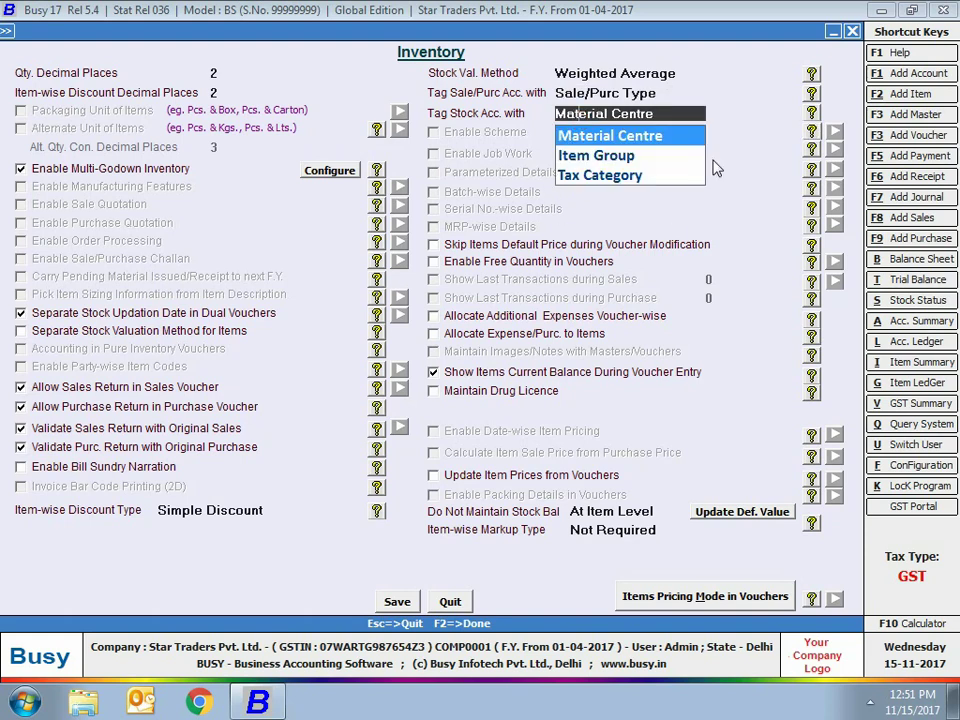
left_click(570, 138)
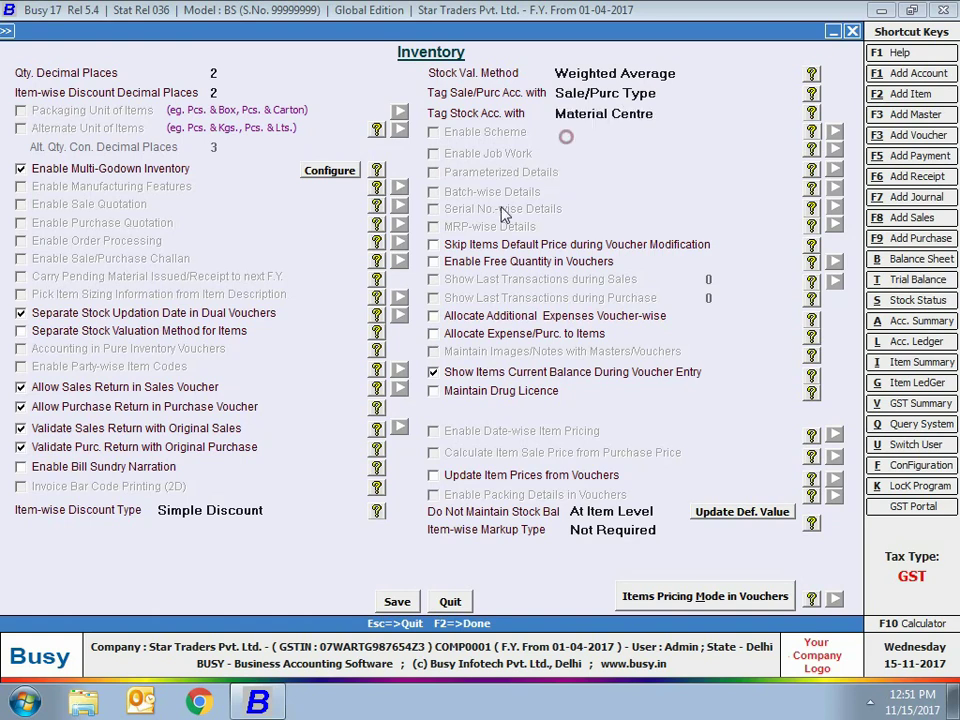
left_click(470, 244)
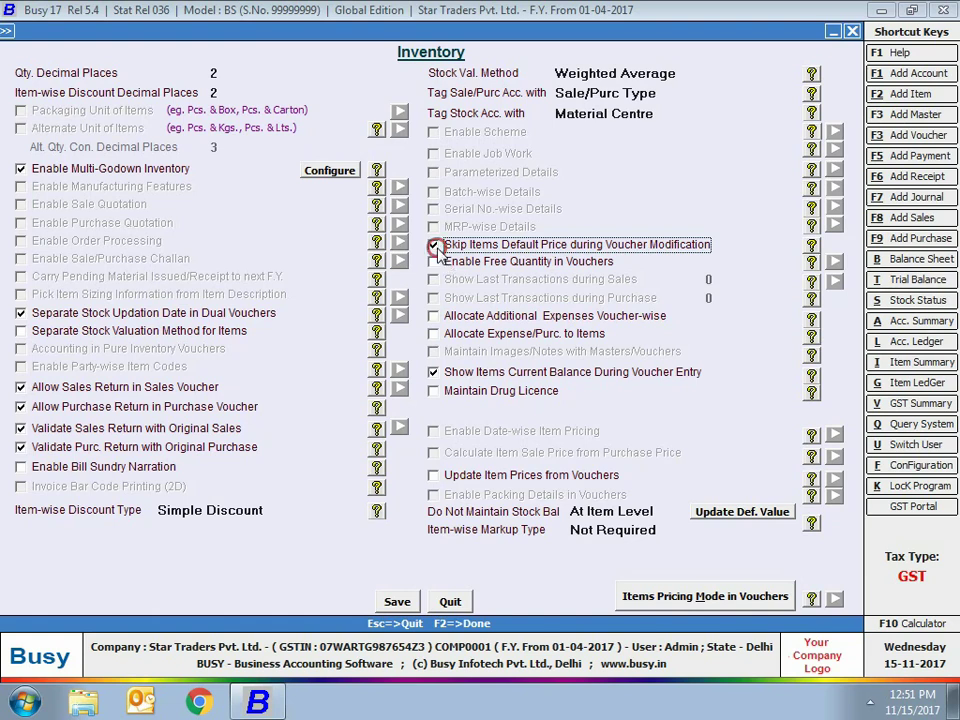
Step: Untick Skip Items Default Price and enable Free Quantity in Vouchers with Calculate GST on Free Qty
key("space")
left_click(454, 265)
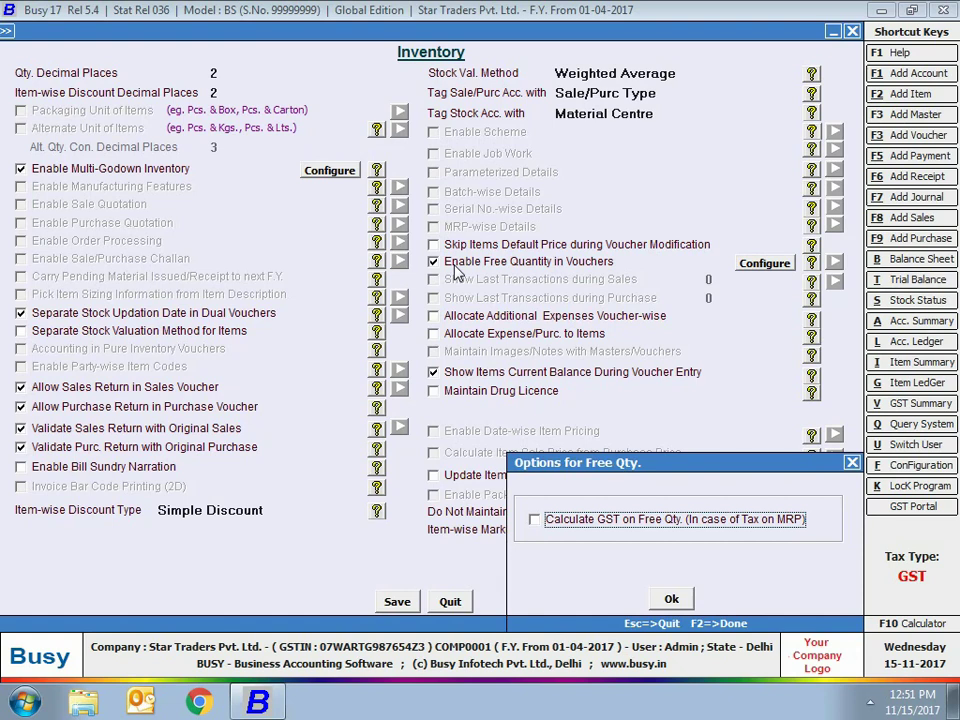
left_click(535, 520)
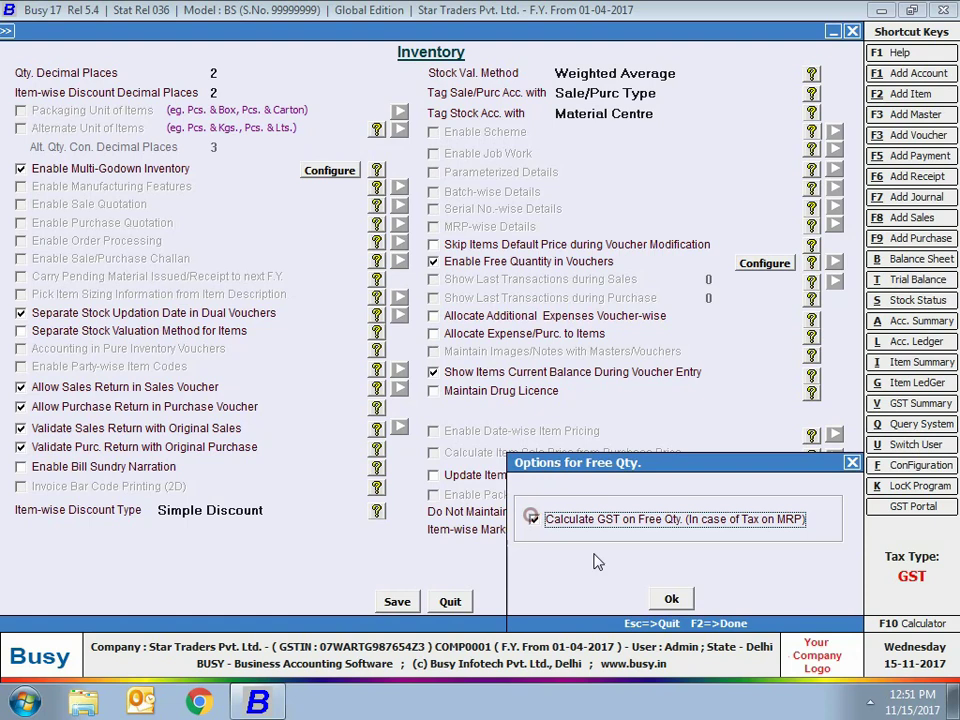
left_click(664, 601)
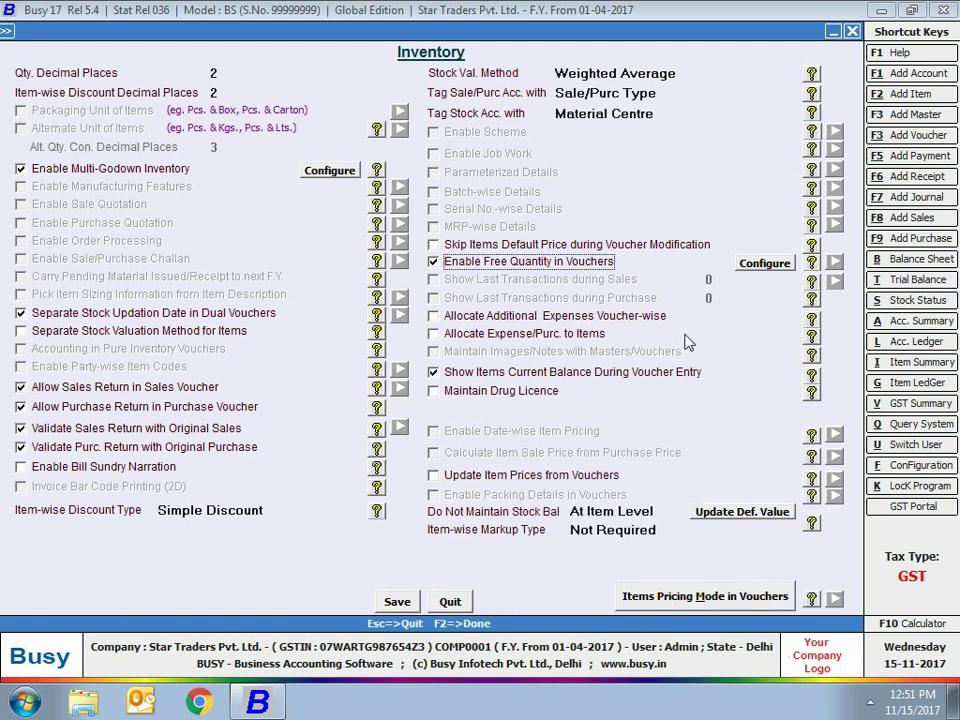
Step: Leave Maintain Drug Licence off and turn on Update Item Prices from Vouchers
key("Down")
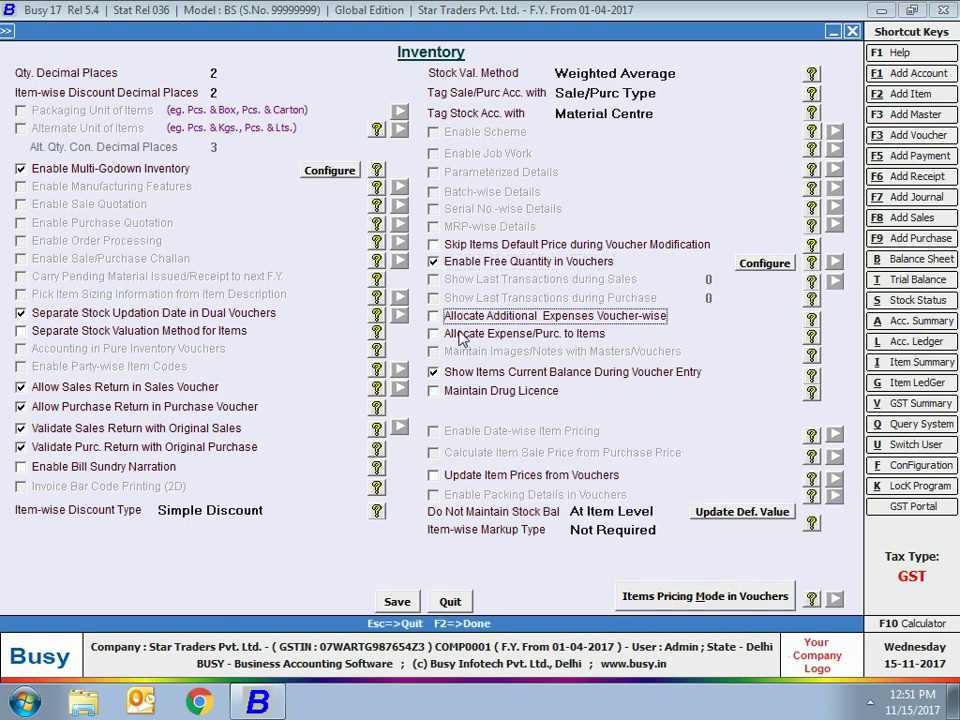
key("Down")
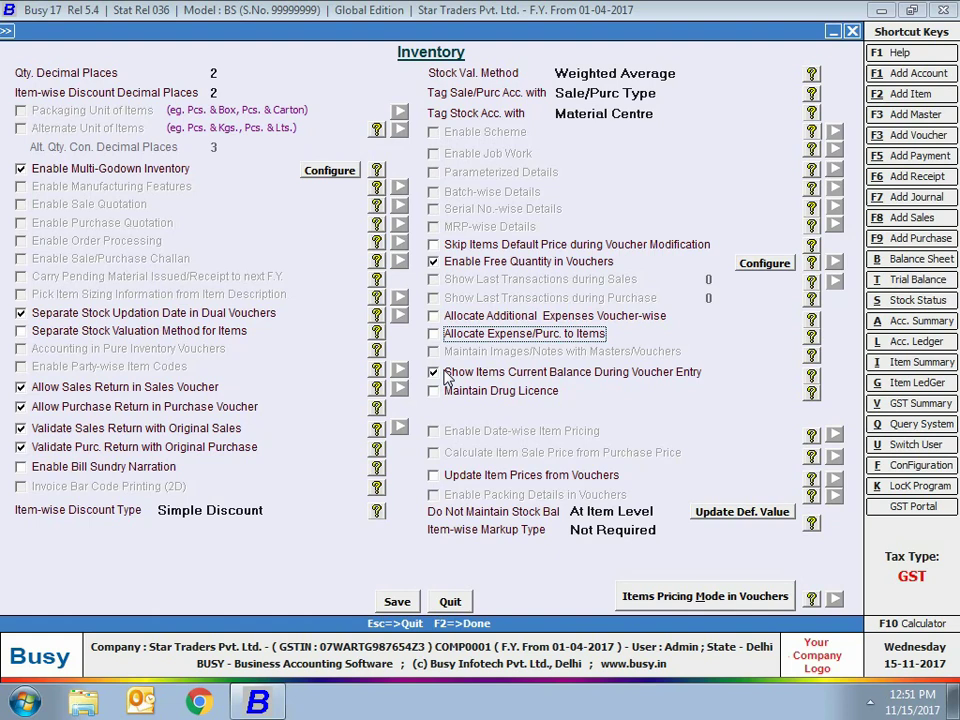
left_click(480, 391)
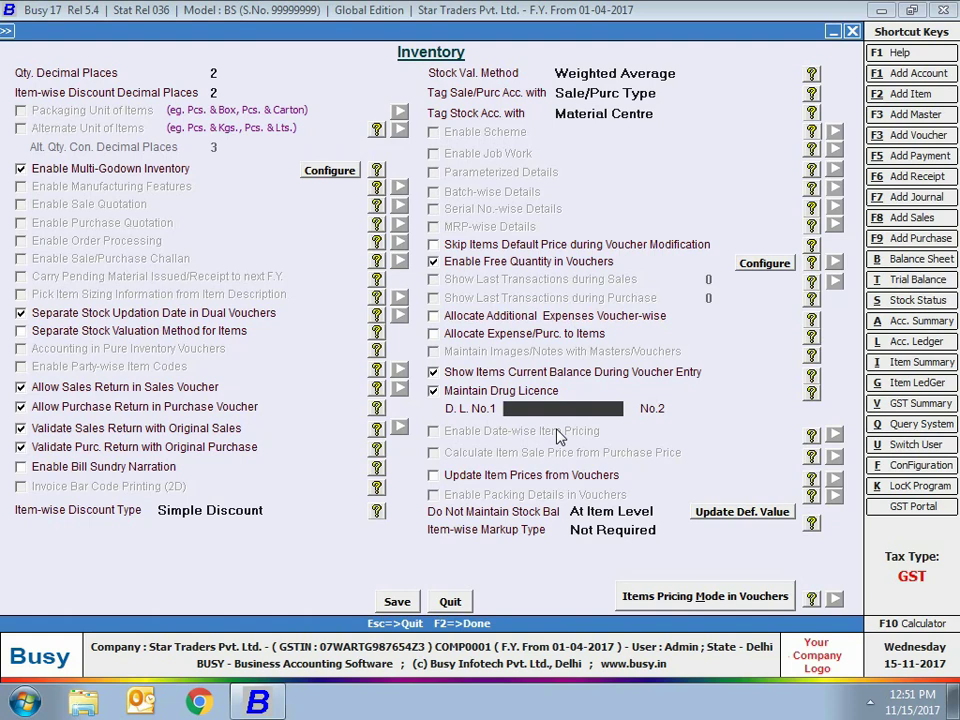
key("Return")
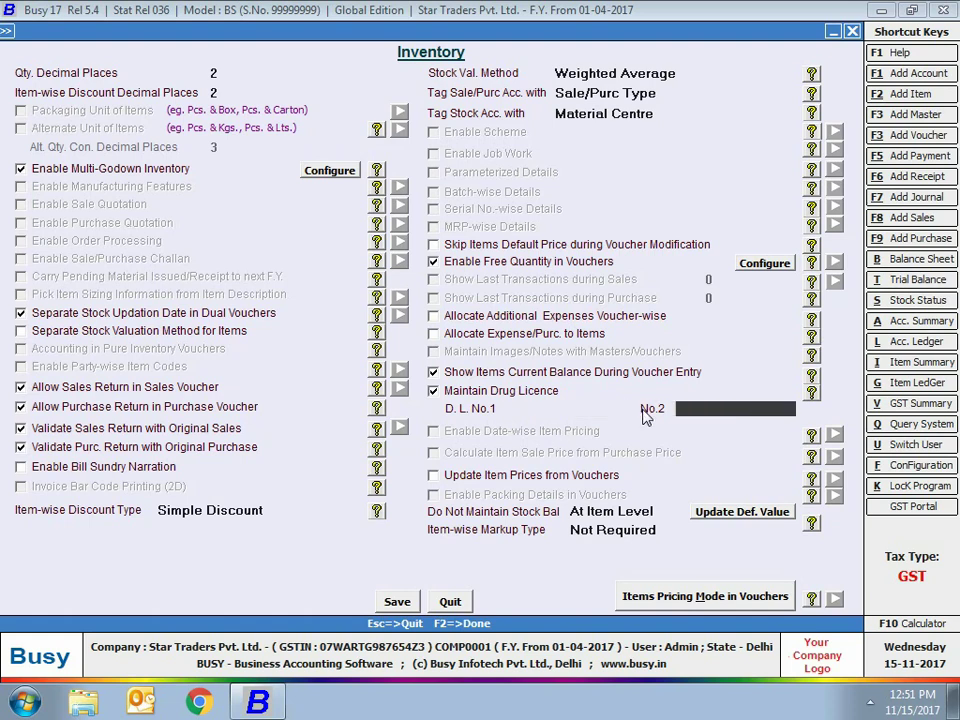
left_click(499, 392)
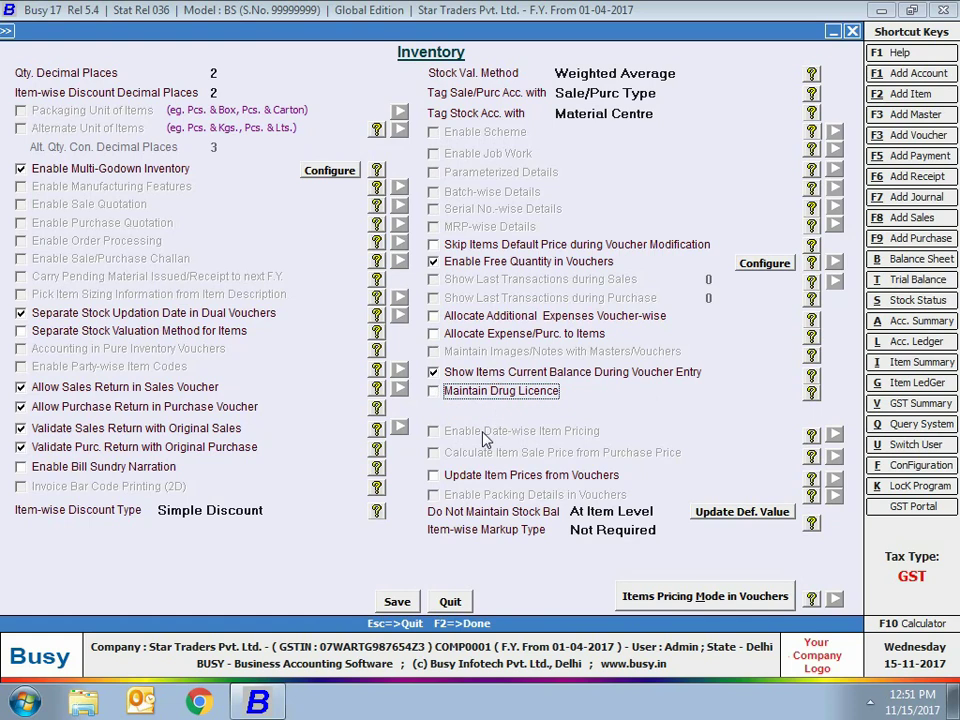
left_click(482, 477)
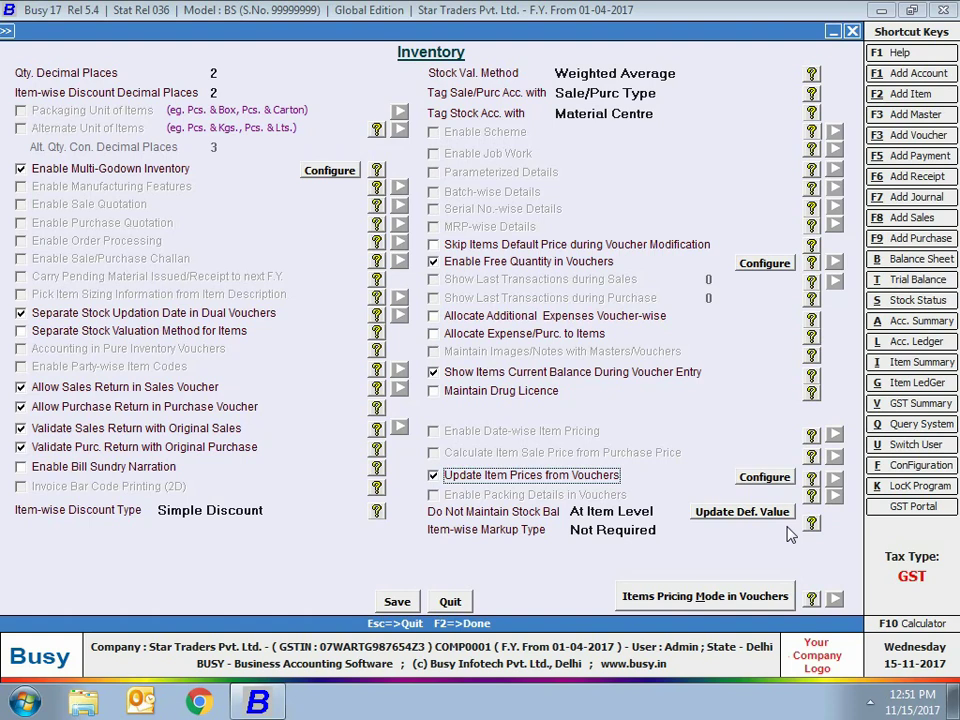
Step: Untick Update Item Prices from Vouchers, keeping Stock Bal At Item Level and markup Not Required
left_click(764, 477)
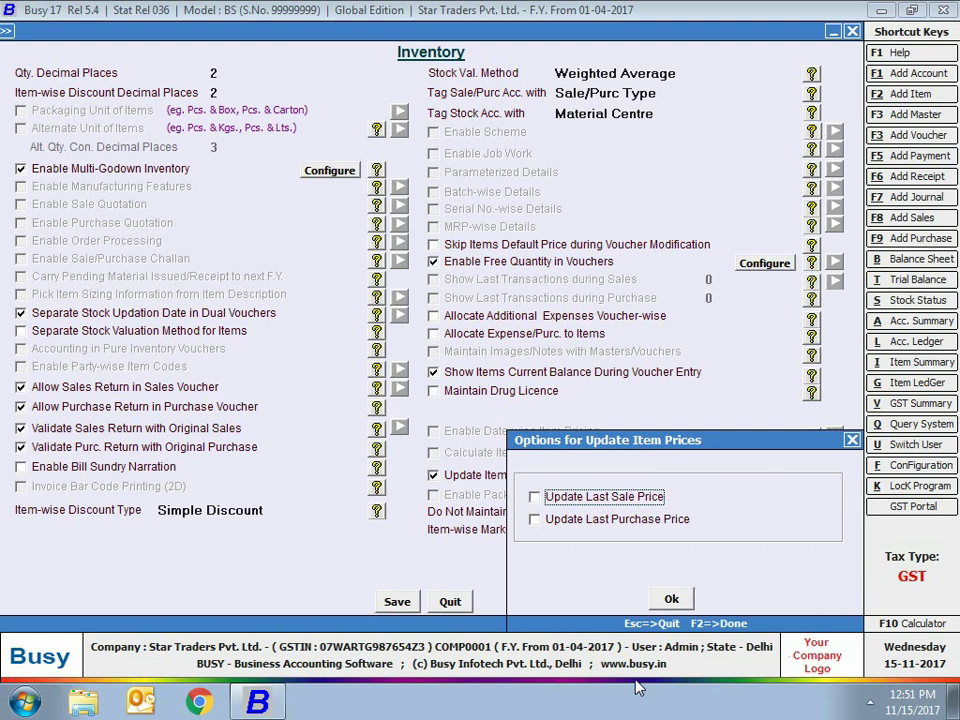
left_click(671, 599)
left_click(527, 476)
key("Return")
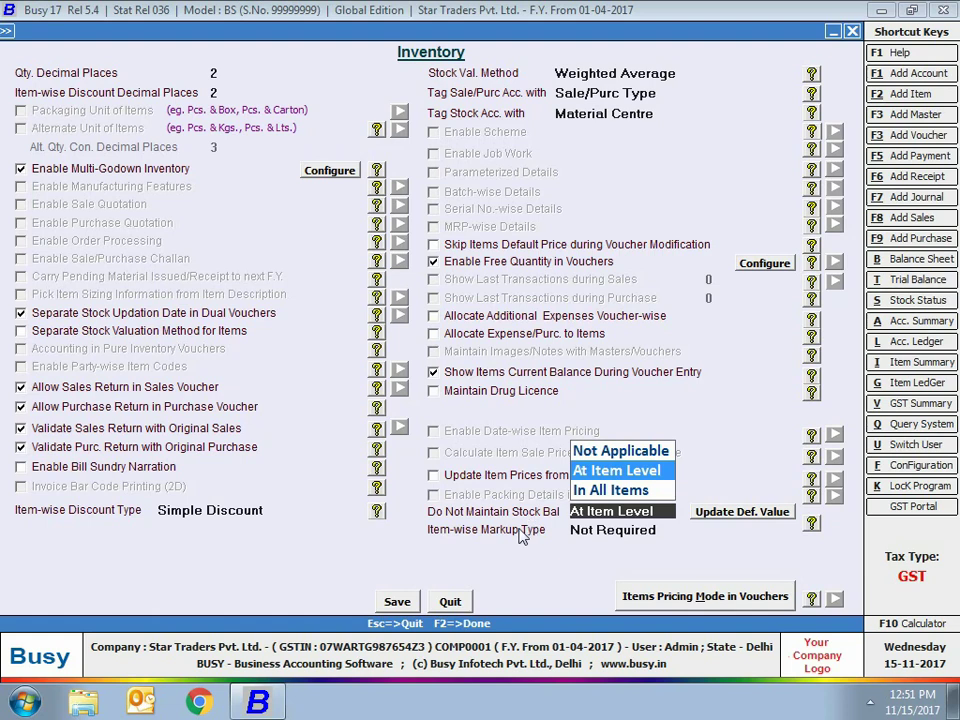
key("Return")
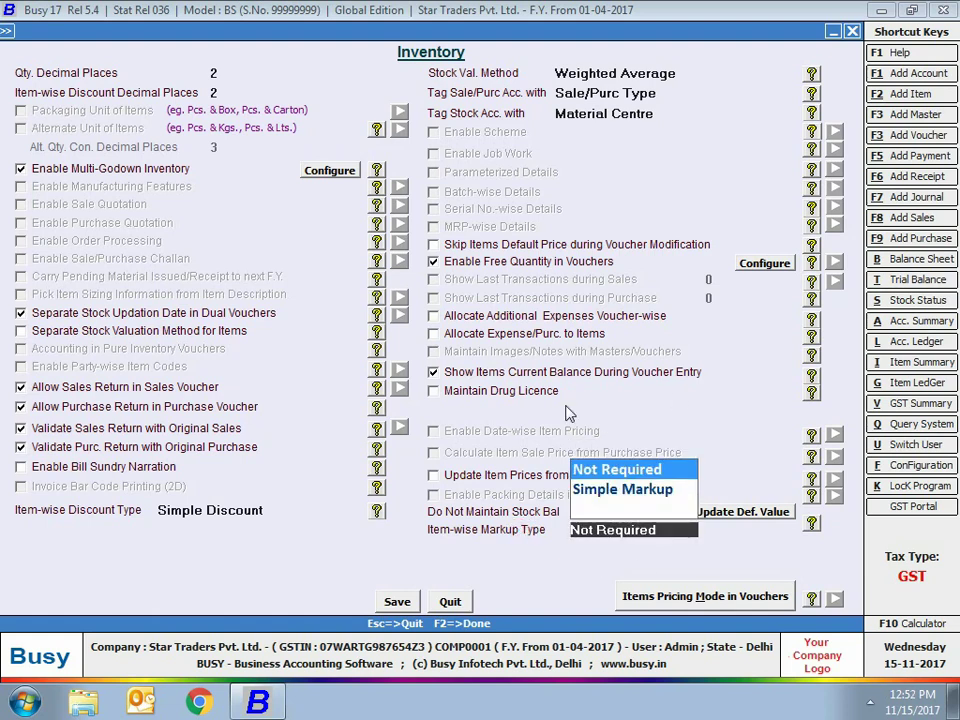
key("Return")
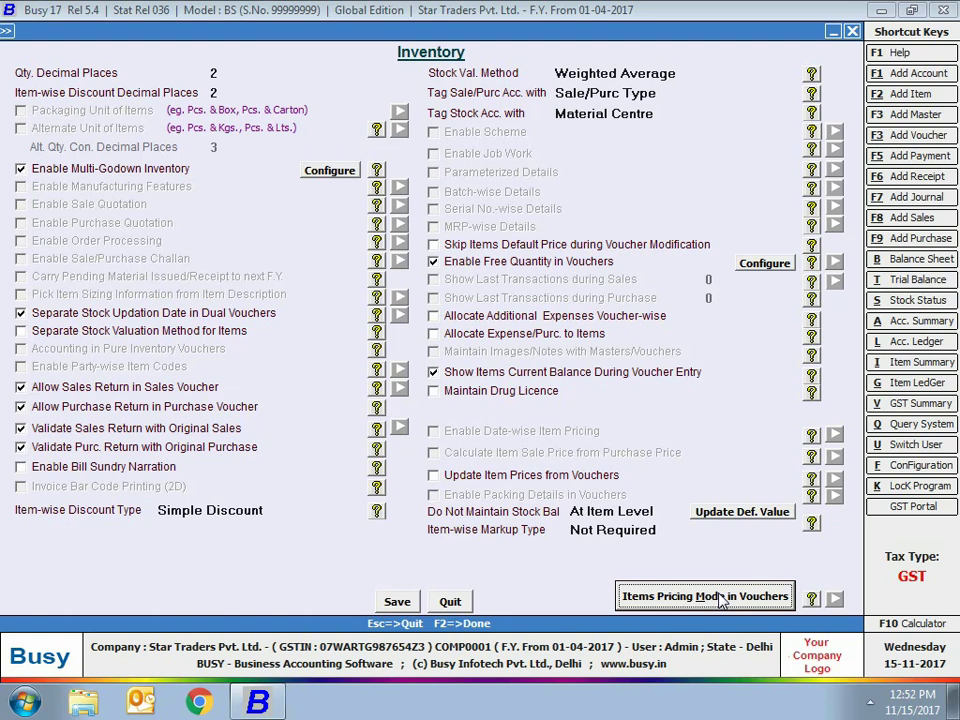
Step: Open Items Pricing Mode in Vouchers and choose Last Item Price as the sale pricing mode
left_click(722, 597)
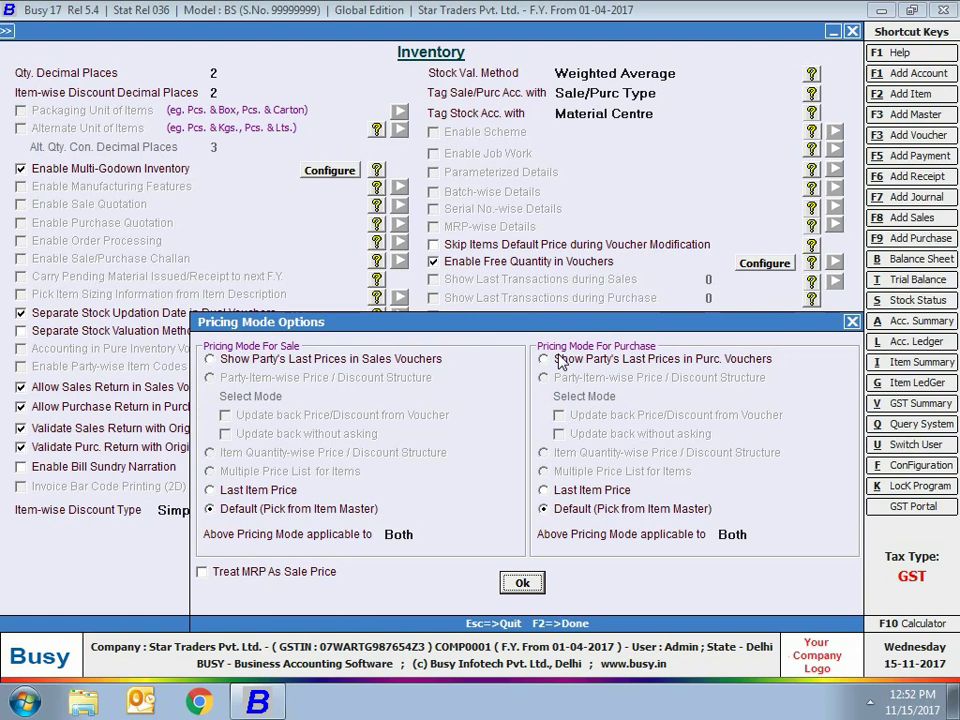
left_click(303, 360)
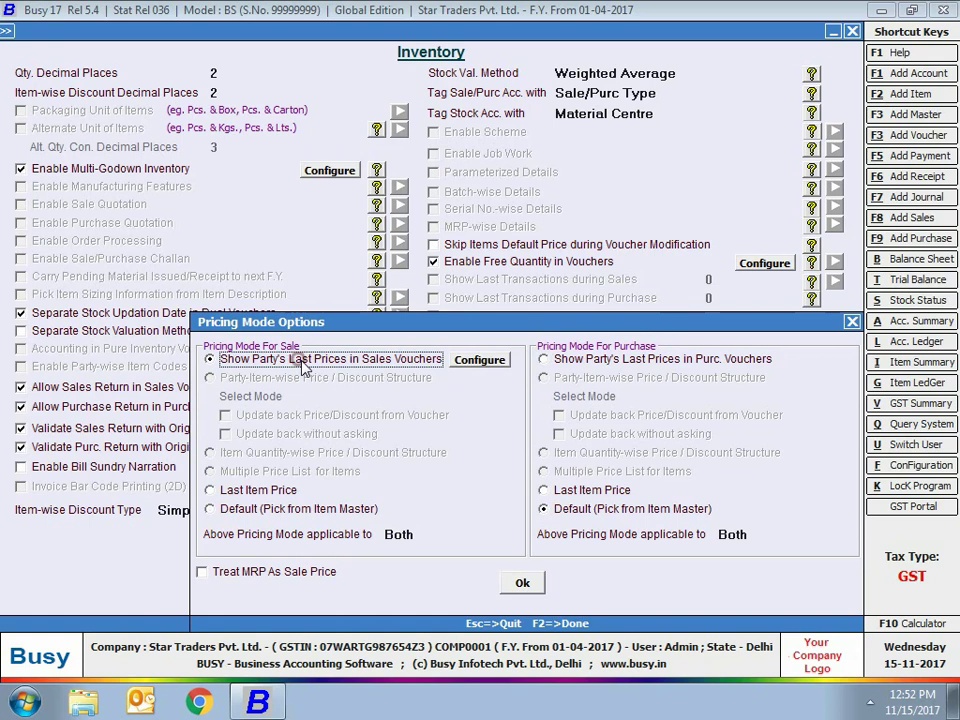
left_click(480, 359)
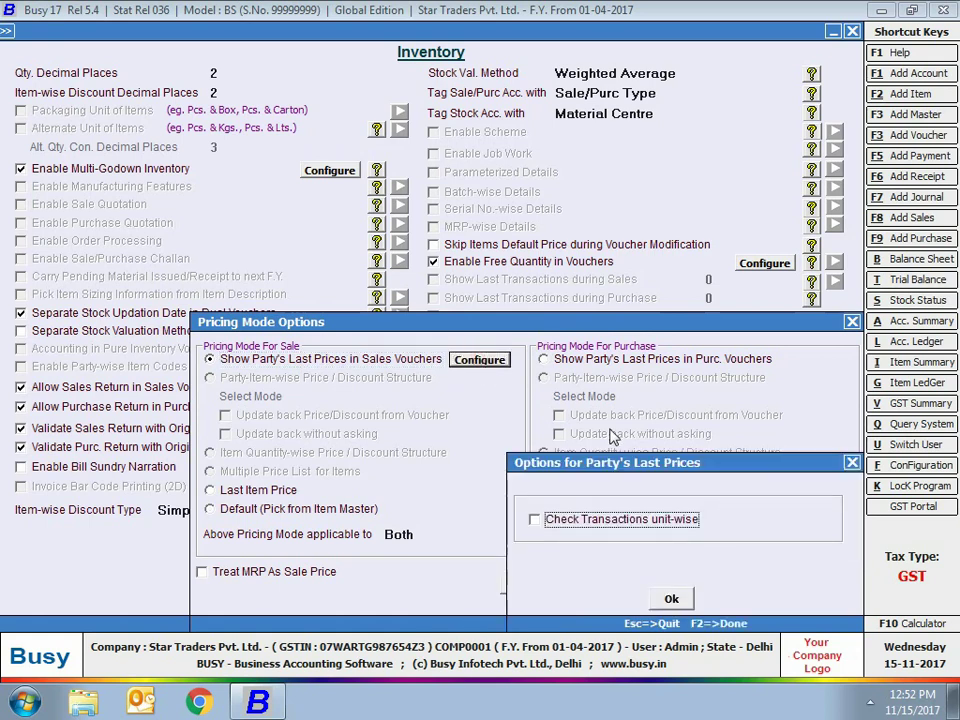
key("Escape")
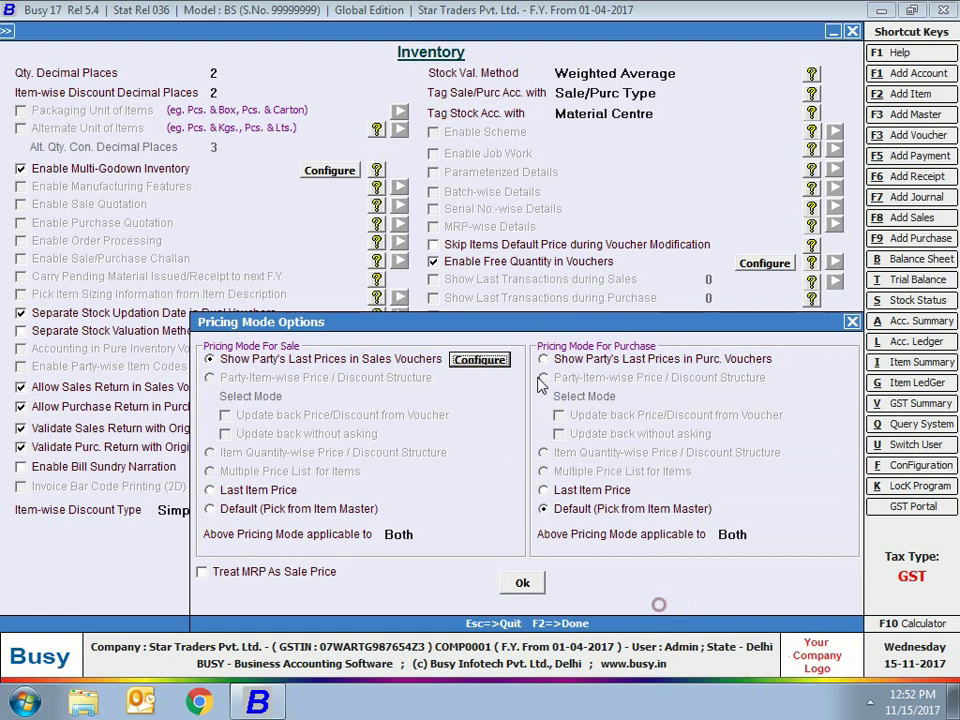
left_click(253, 489)
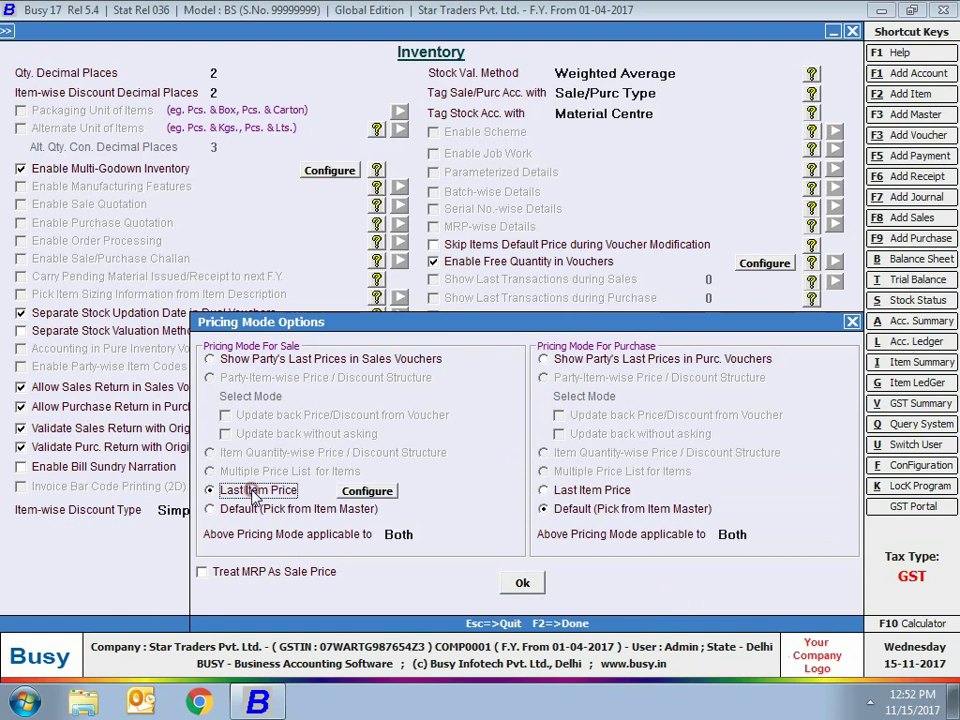
Step: Reset both sale and purchase pricing modes to Default (Pick from Item Master)
left_click(367, 491)
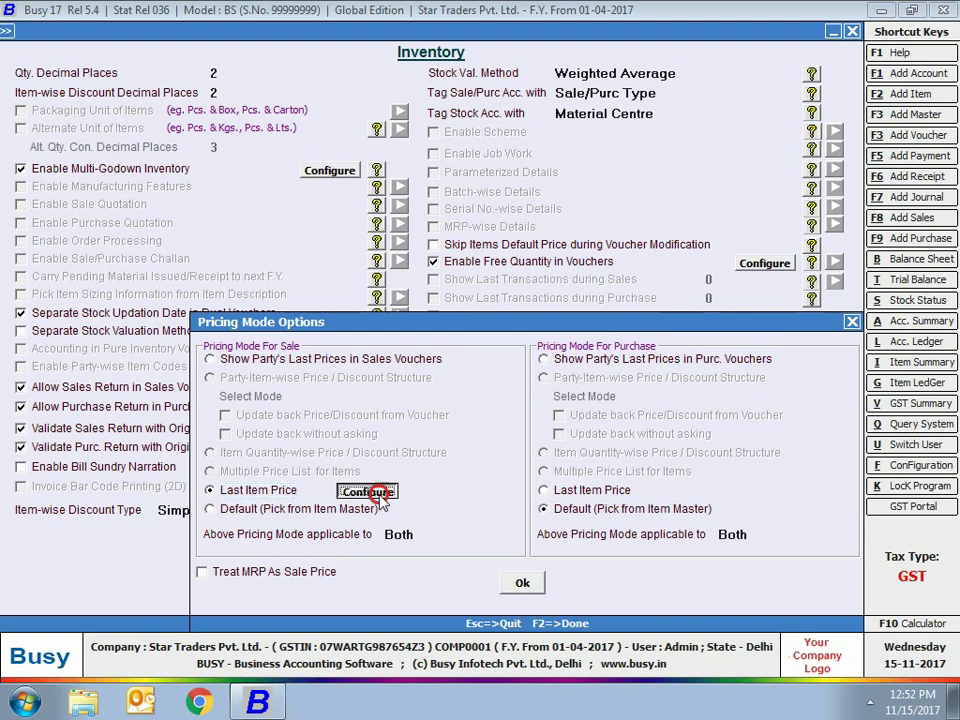
left_click(672, 655)
left_click(626, 489)
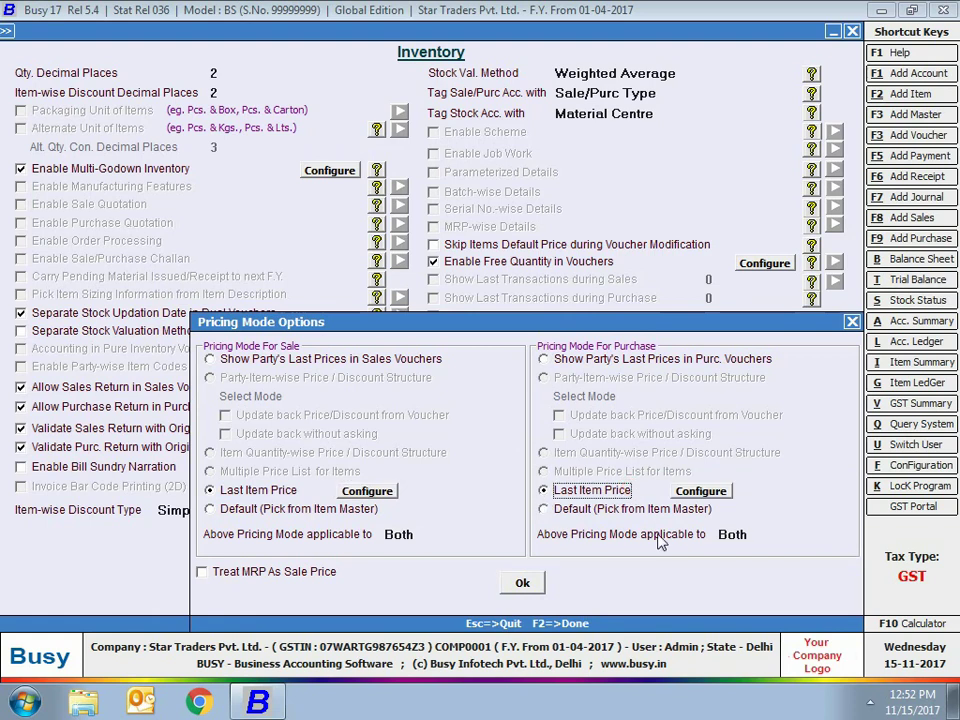
left_click(313, 509)
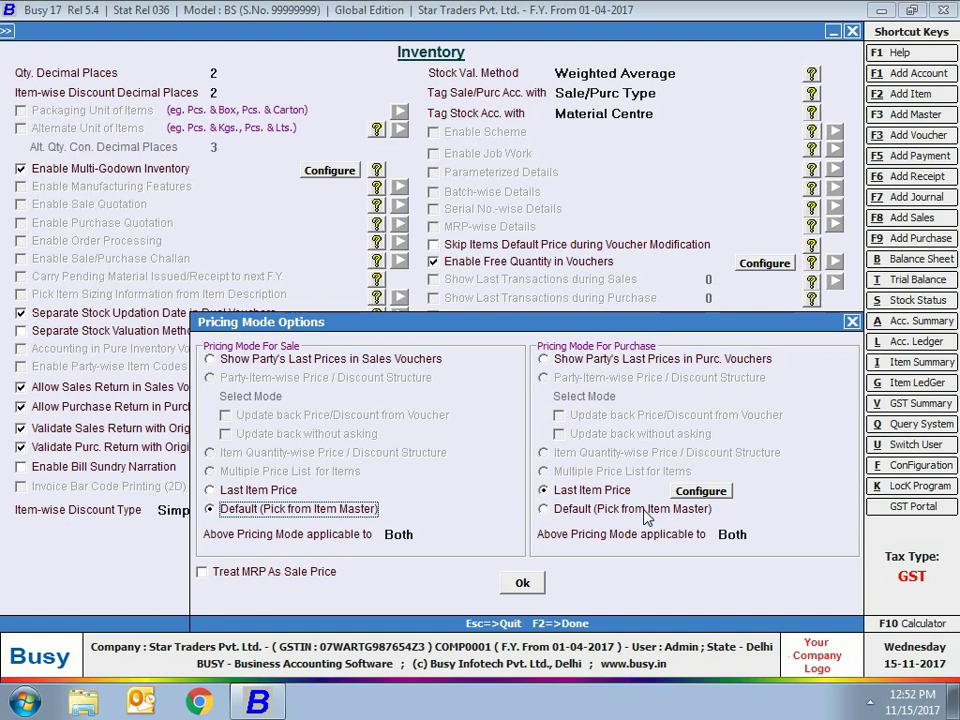
left_click(575, 510)
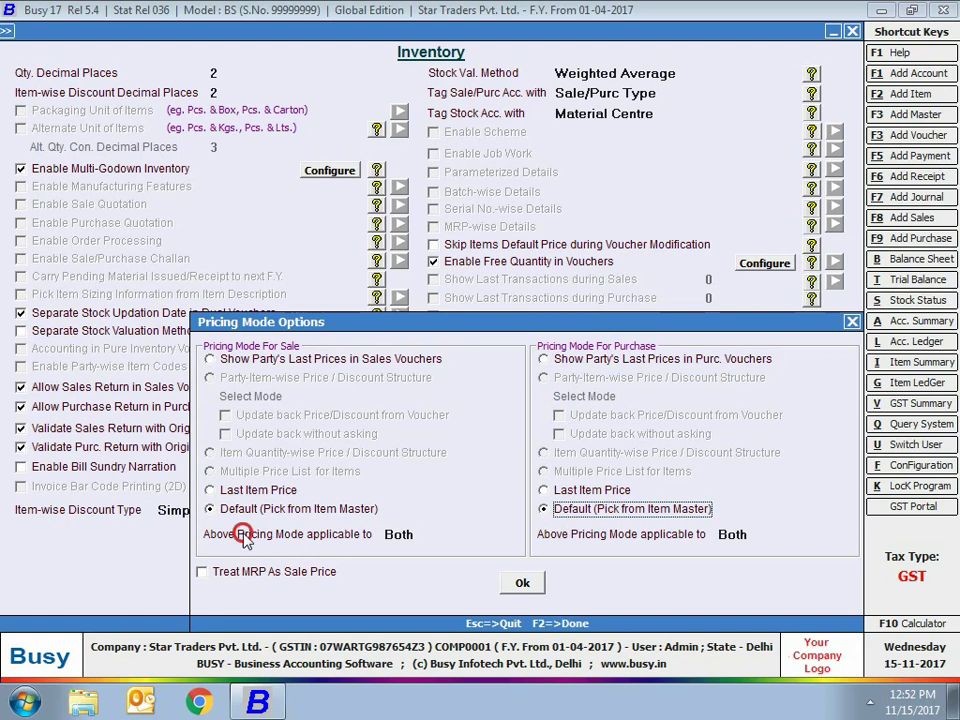
Step: Leave Treat MRP As Sale Price unticked and confirm the pricing mode options
left_click(398, 534)
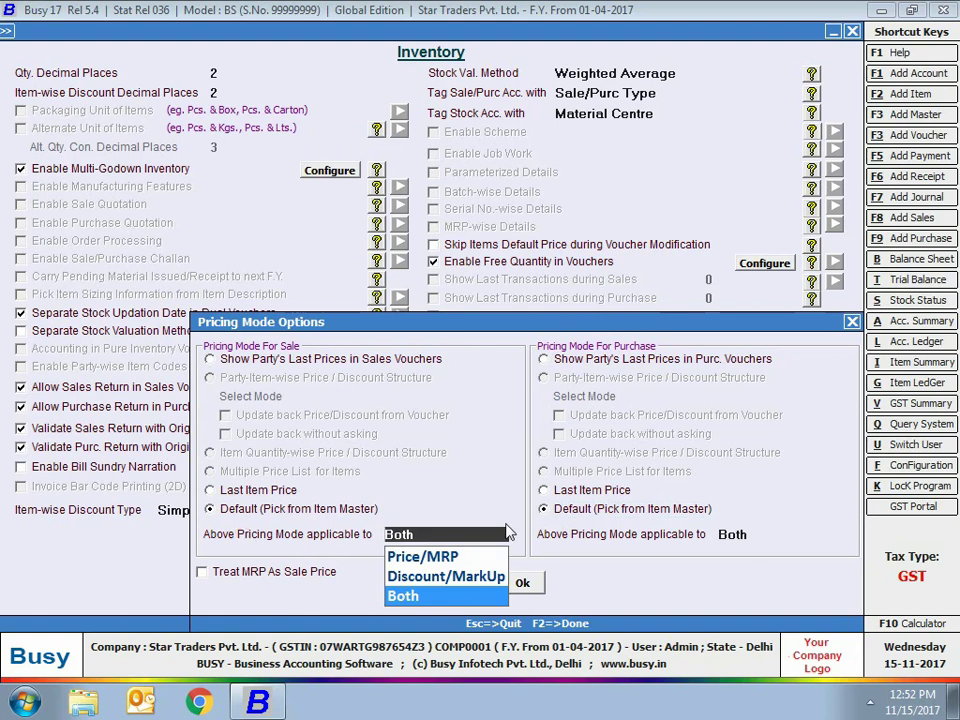
left_click(553, 533)
left_click(239, 576)
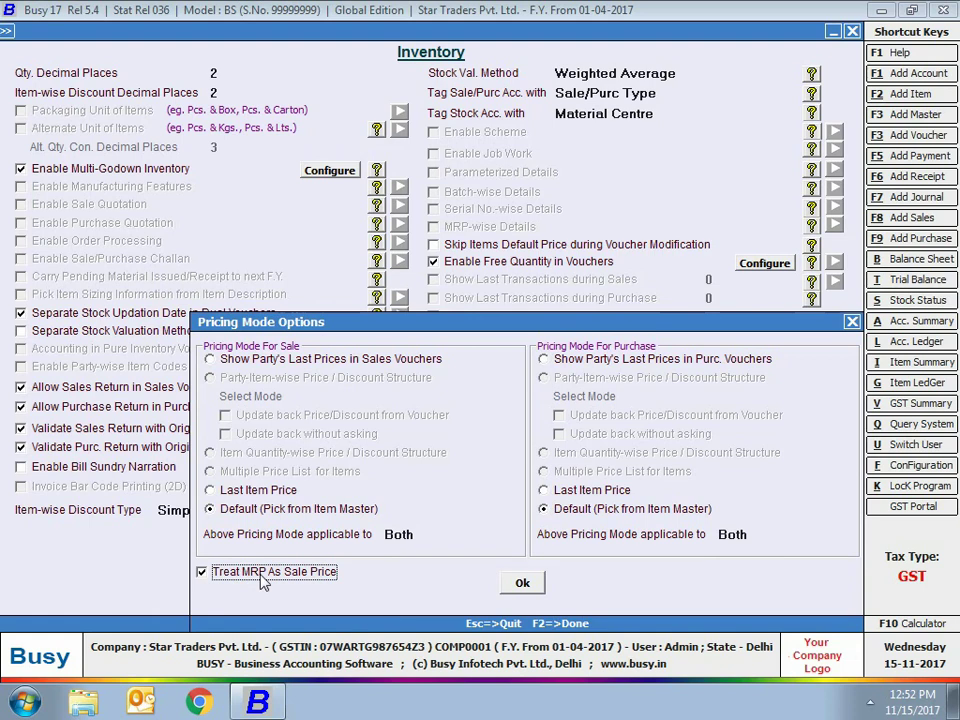
left_click(263, 578)
left_click(522, 582)
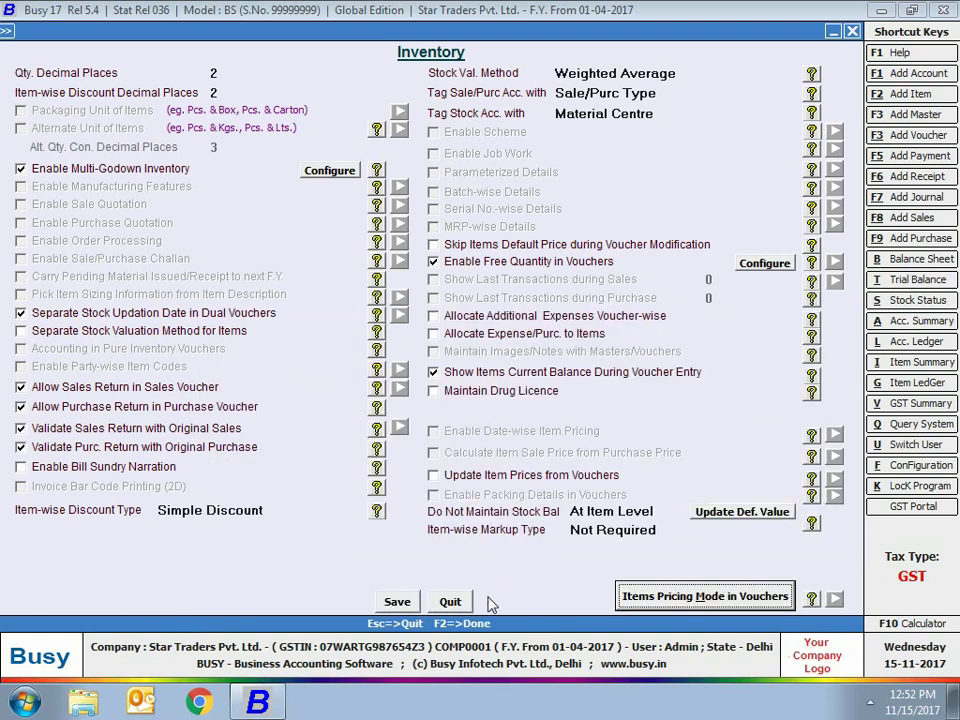
Step: Save the Inventory feature settings and exit the Administration menu
left_click(390, 600)
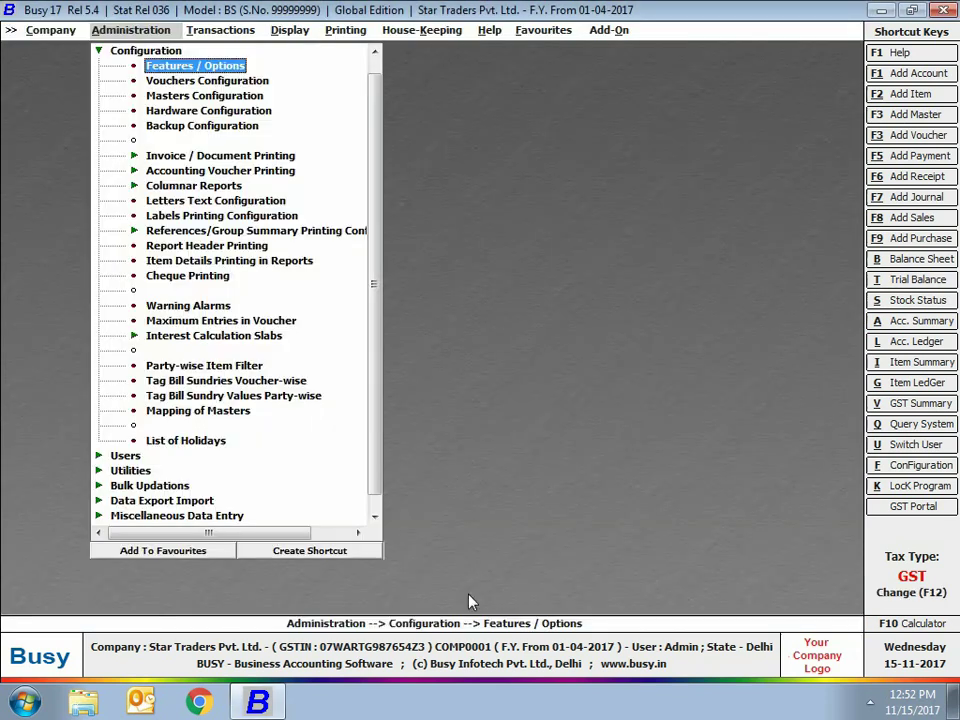
key("Escape")
key("Escape")
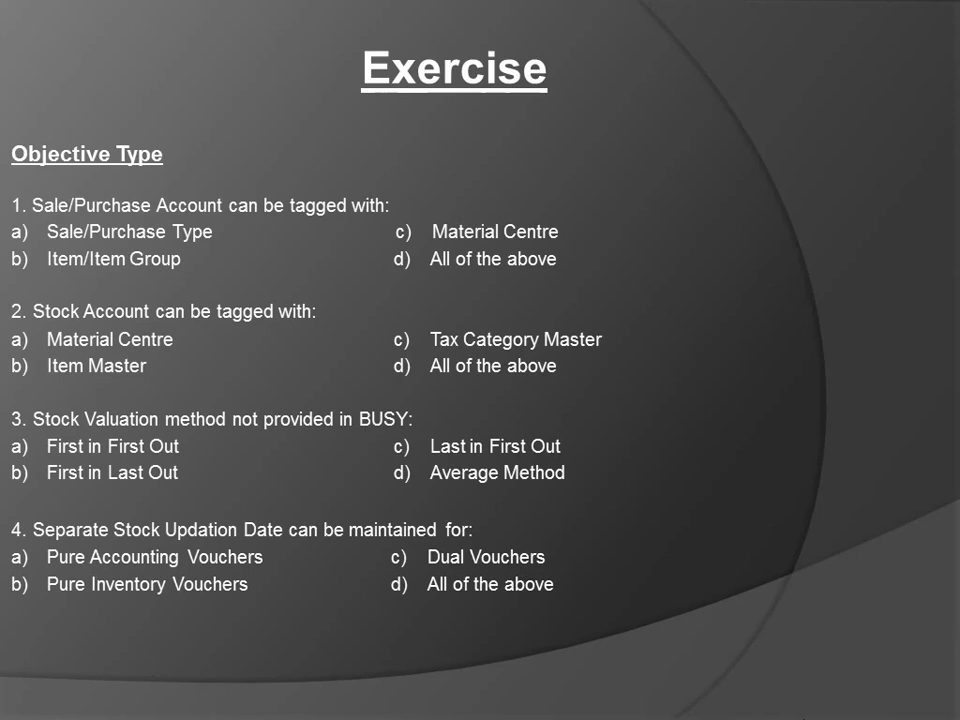
Step: Advance past the Star Electronics practical exercise slide to the closing Thanks for Watching slide
key("Right")
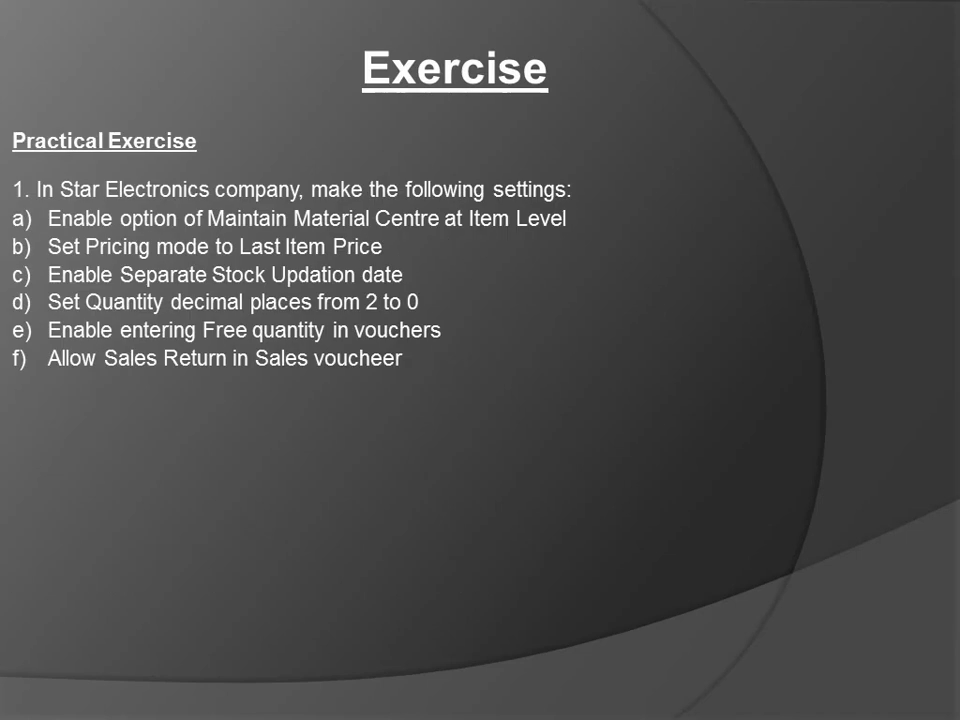
key("Right")
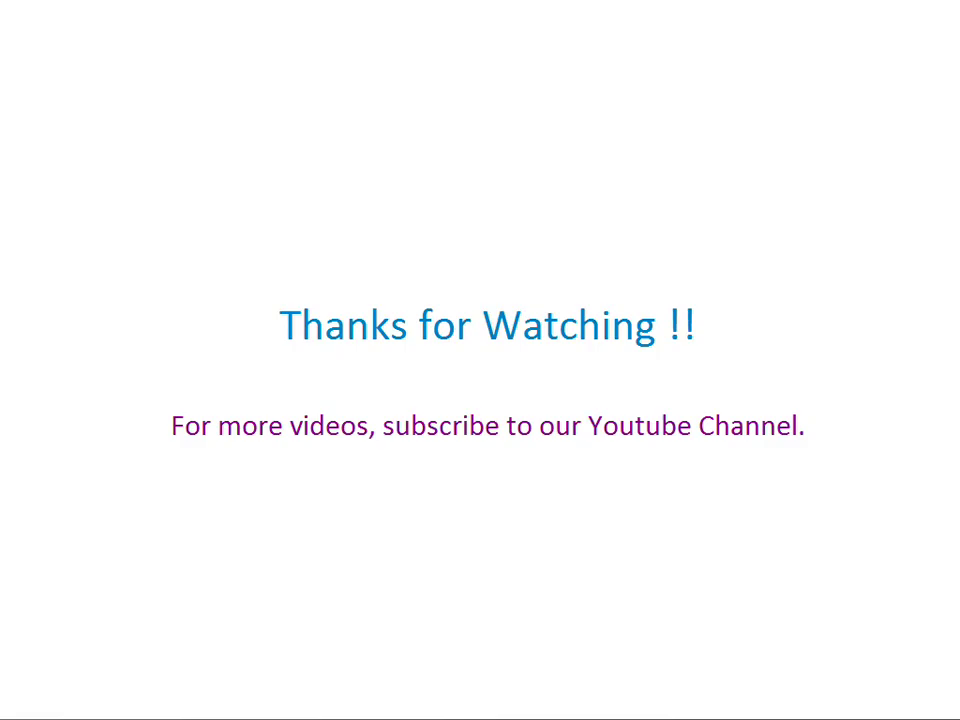